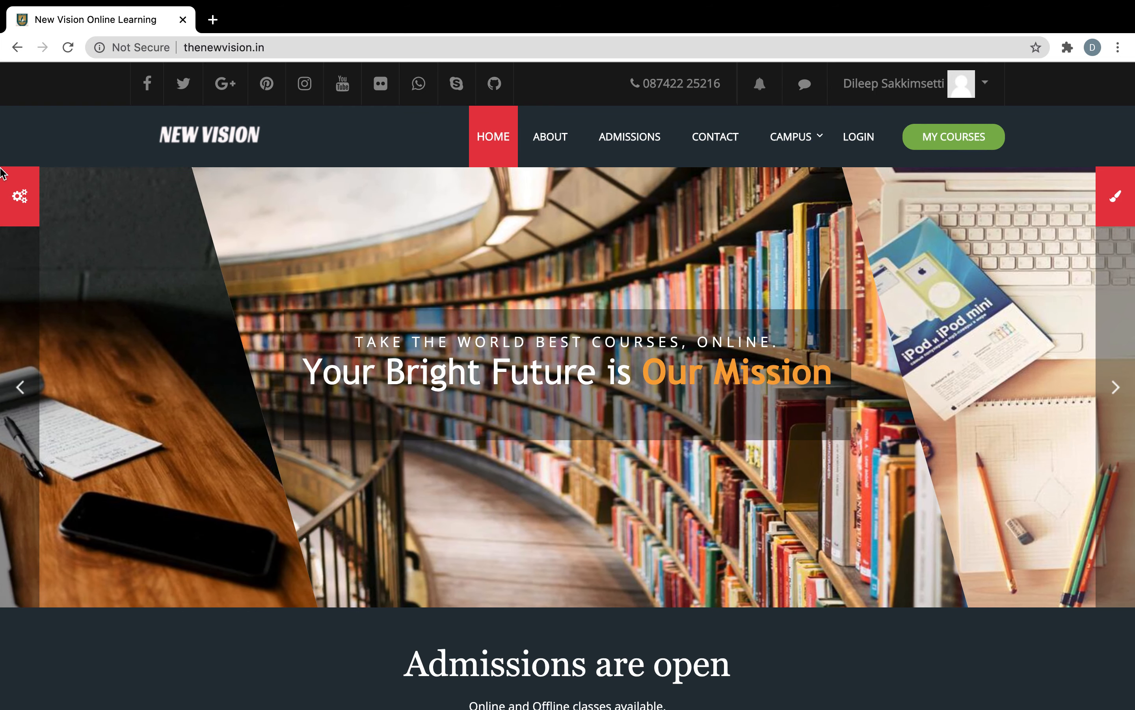
Step: Open the site's blocks sidebar and search the site administration for "cohorts"
left_click(16, 211)
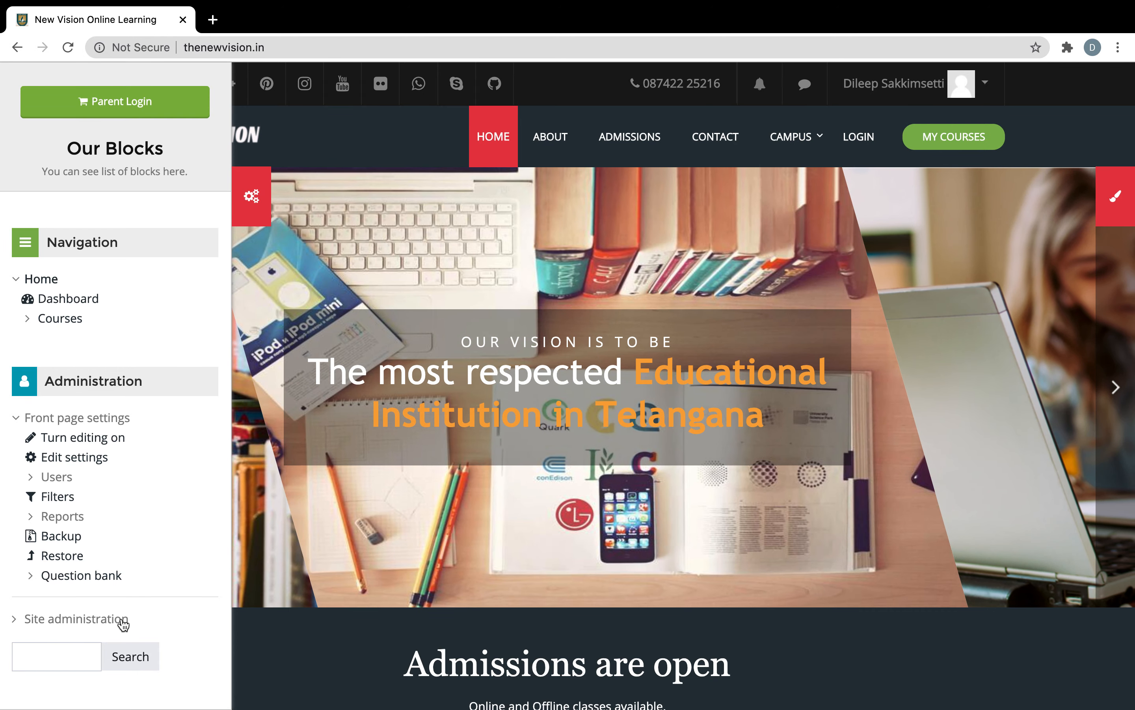
left_click_drag(145, 621, 20, 619)
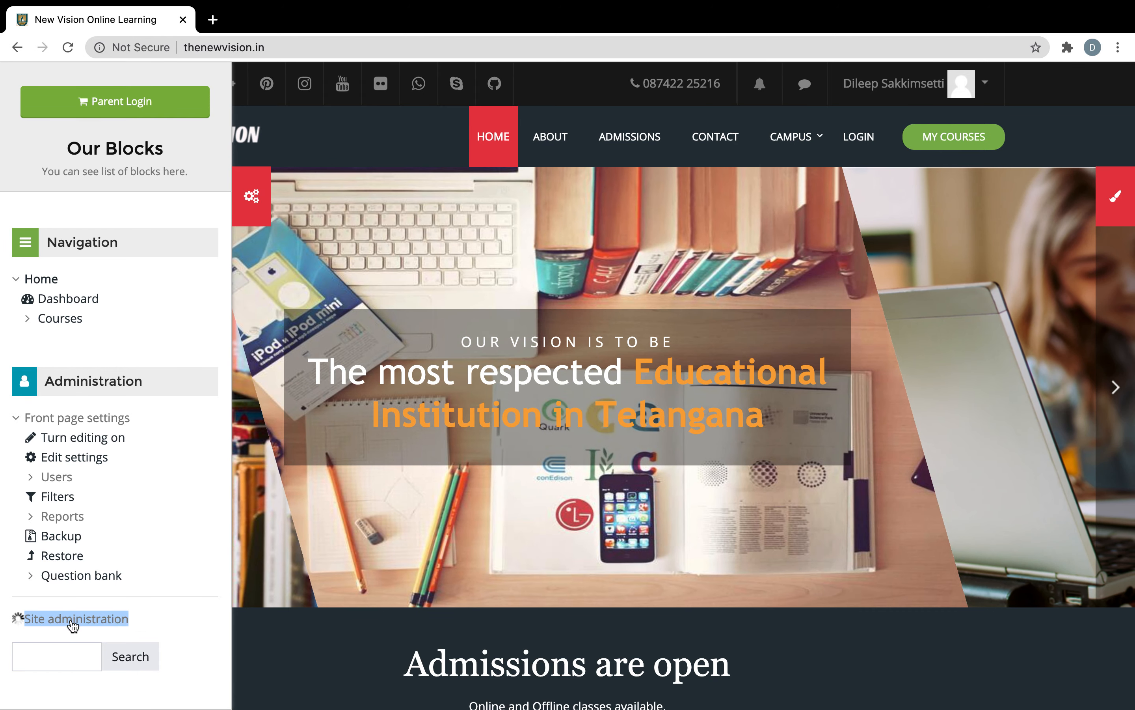
left_click(188, 577)
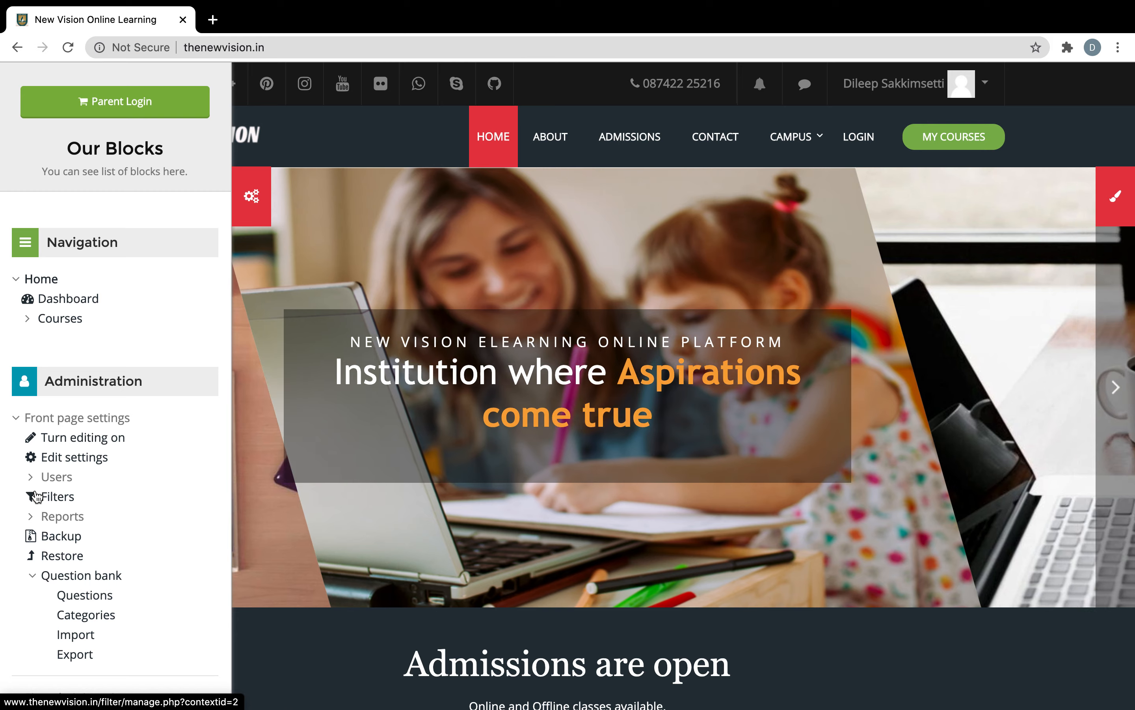
scroll(32, 502, "down", 4)
left_click(20, 505)
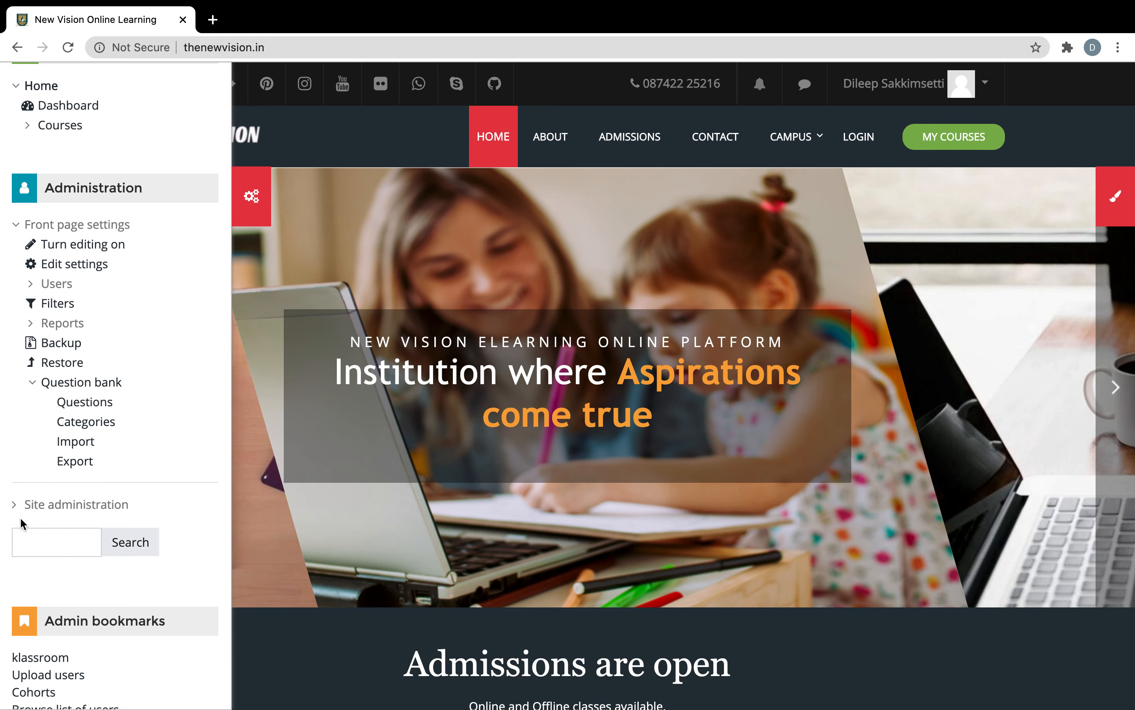
left_click(55, 546)
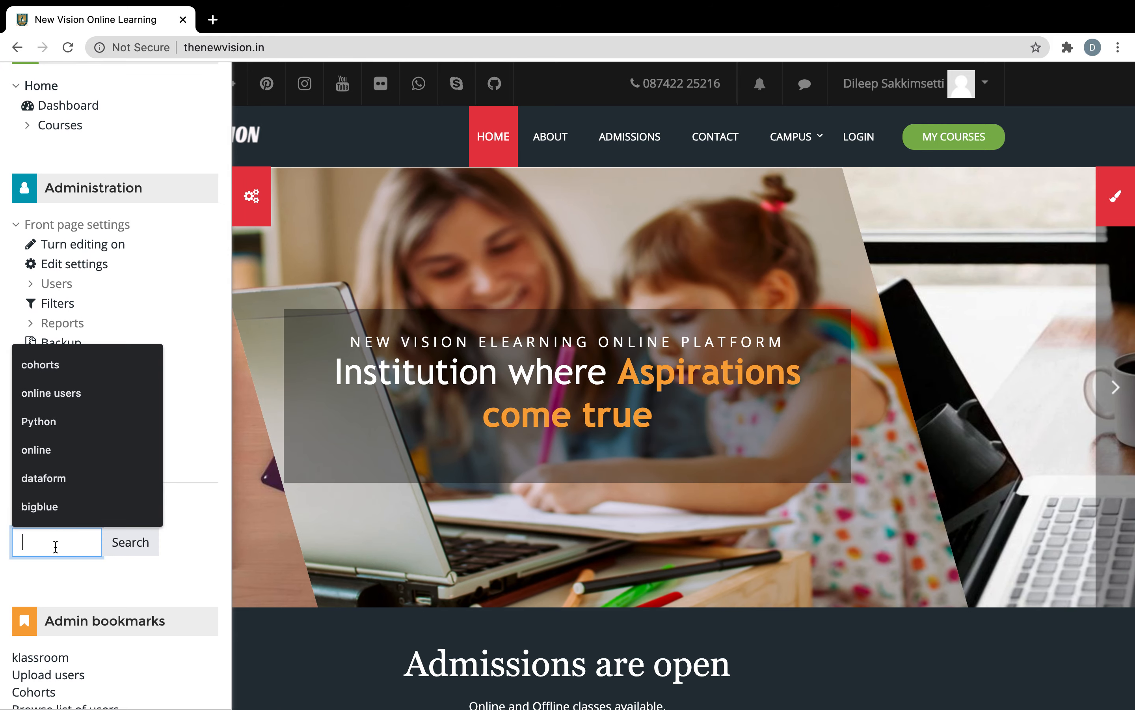
type("coh")
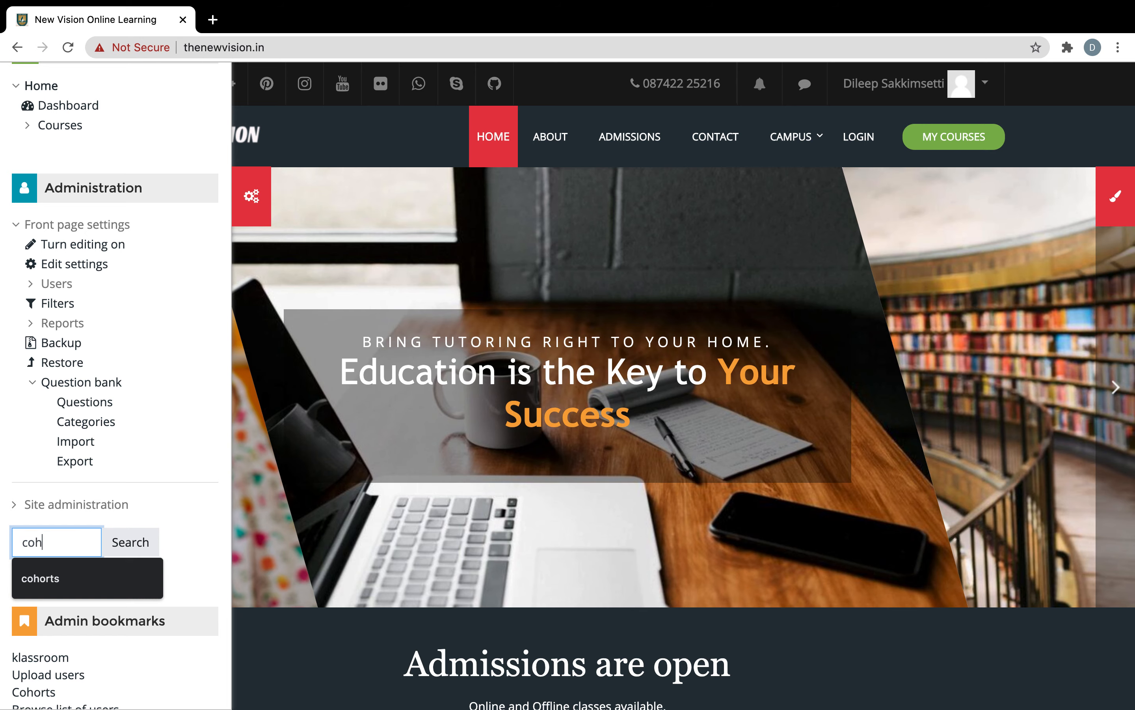
type("orts")
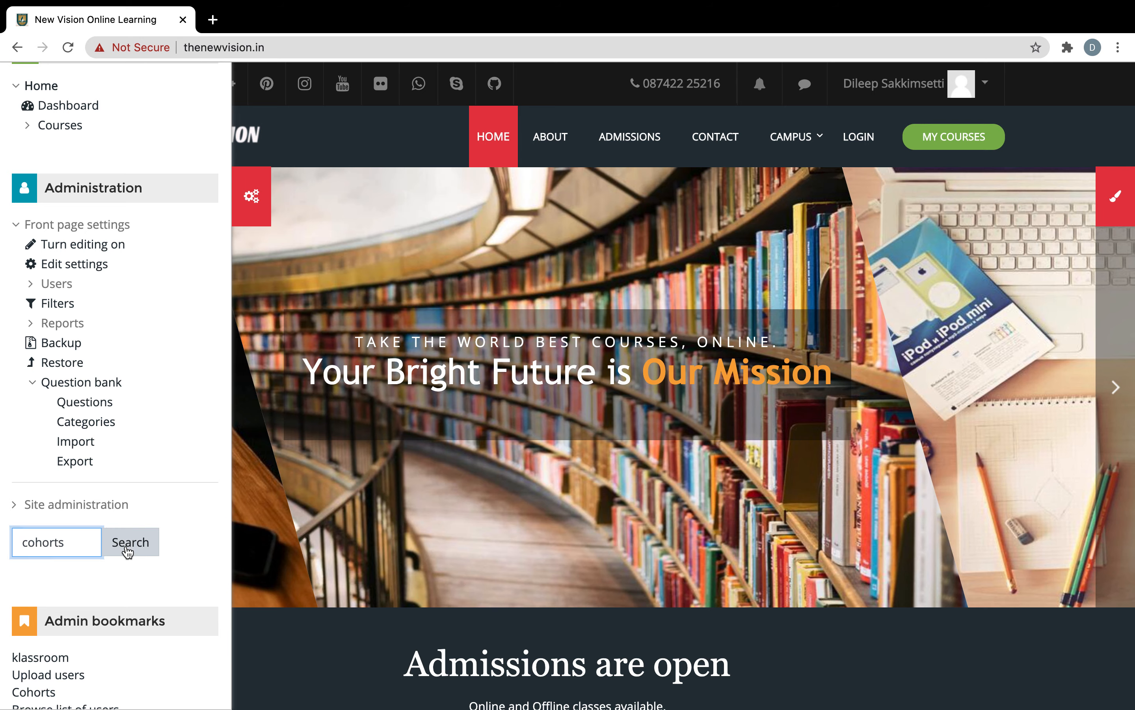
left_click(128, 552)
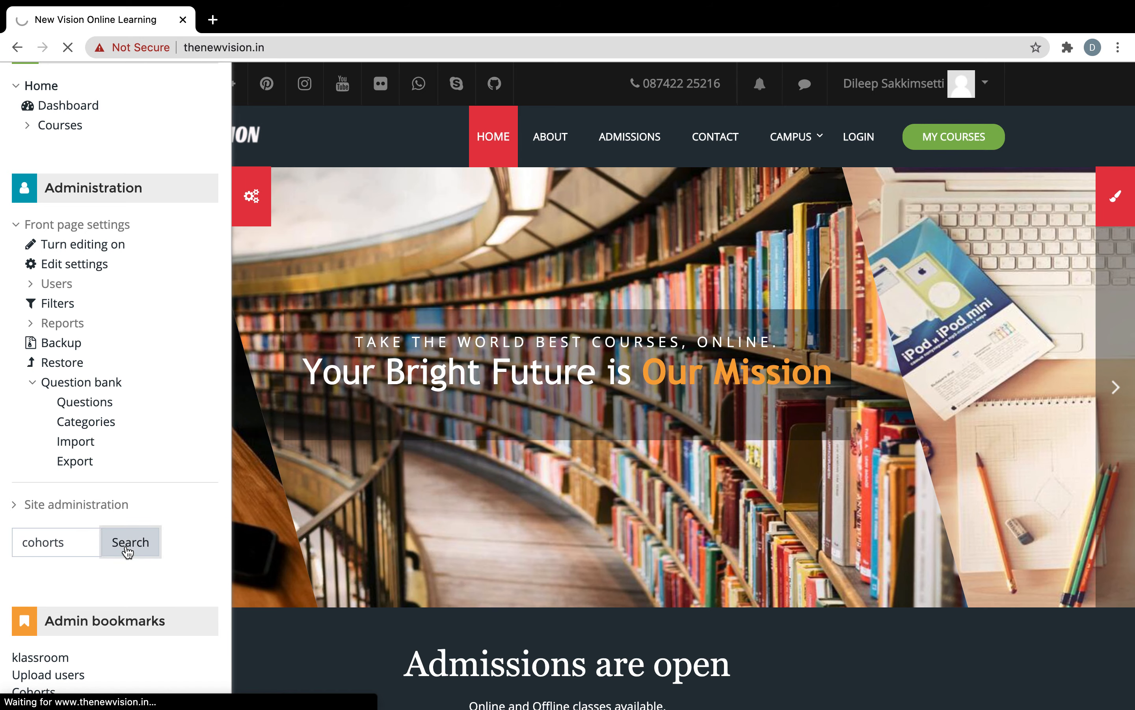
Step: Open the Cohorts administration page from the search results and look over the system cohorts list
scroll(371, 563, "down", 6)
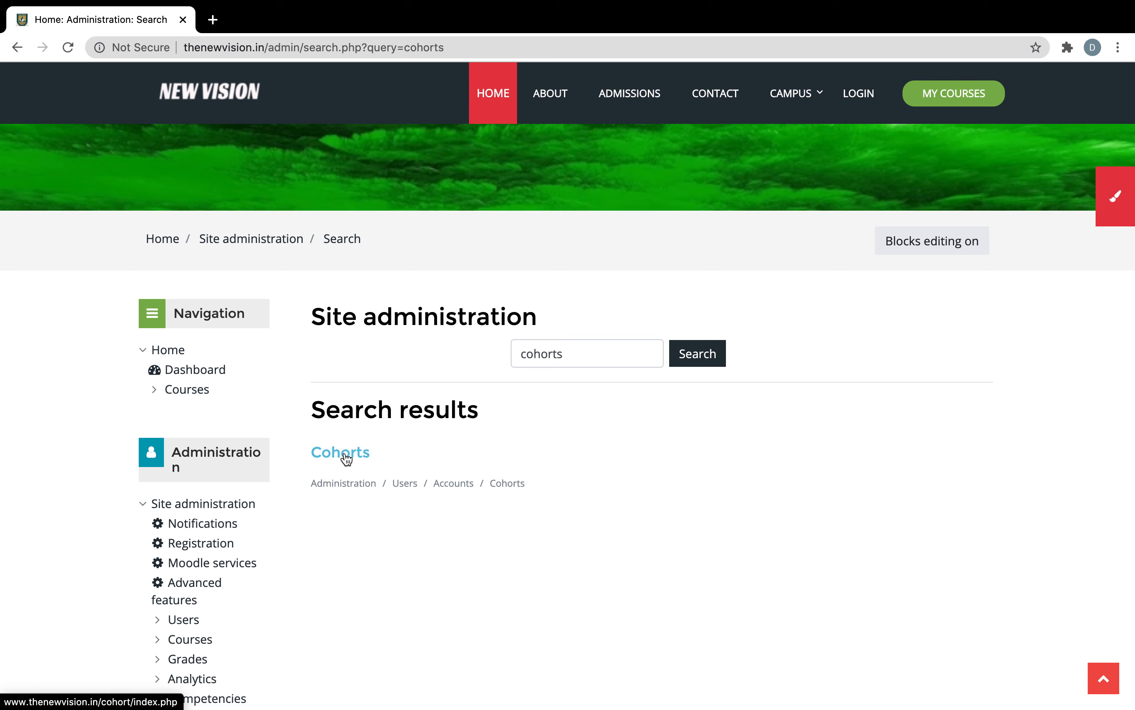
left_click(350, 455)
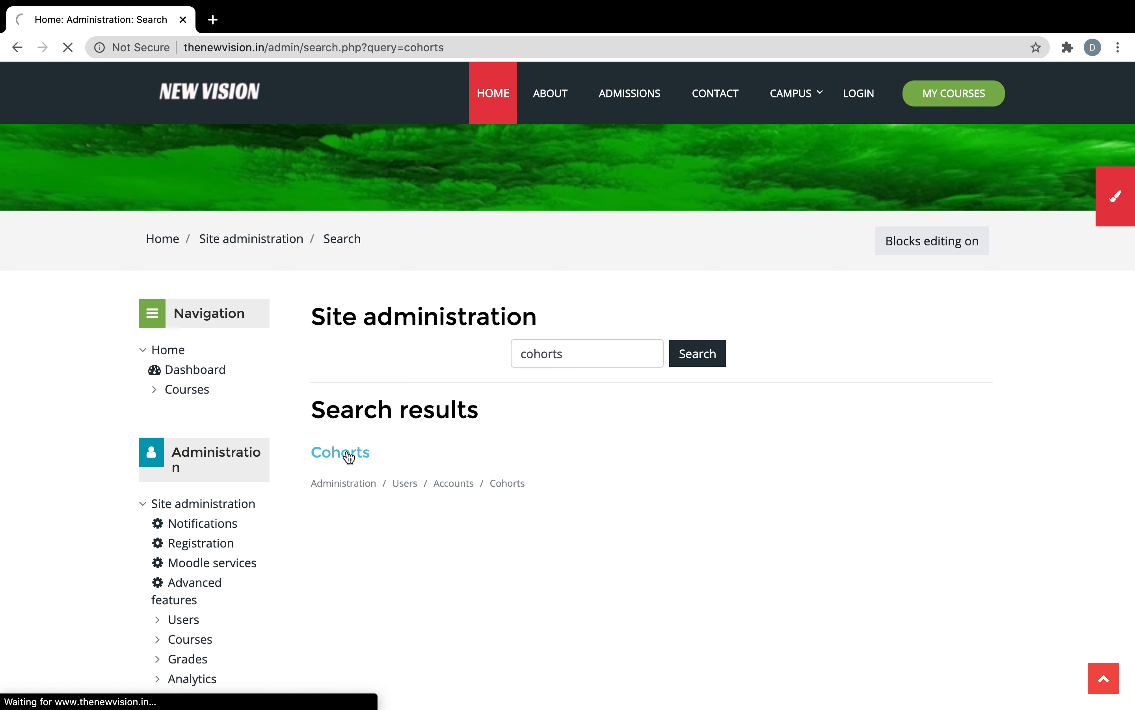
scroll(349, 455, "down", 5)
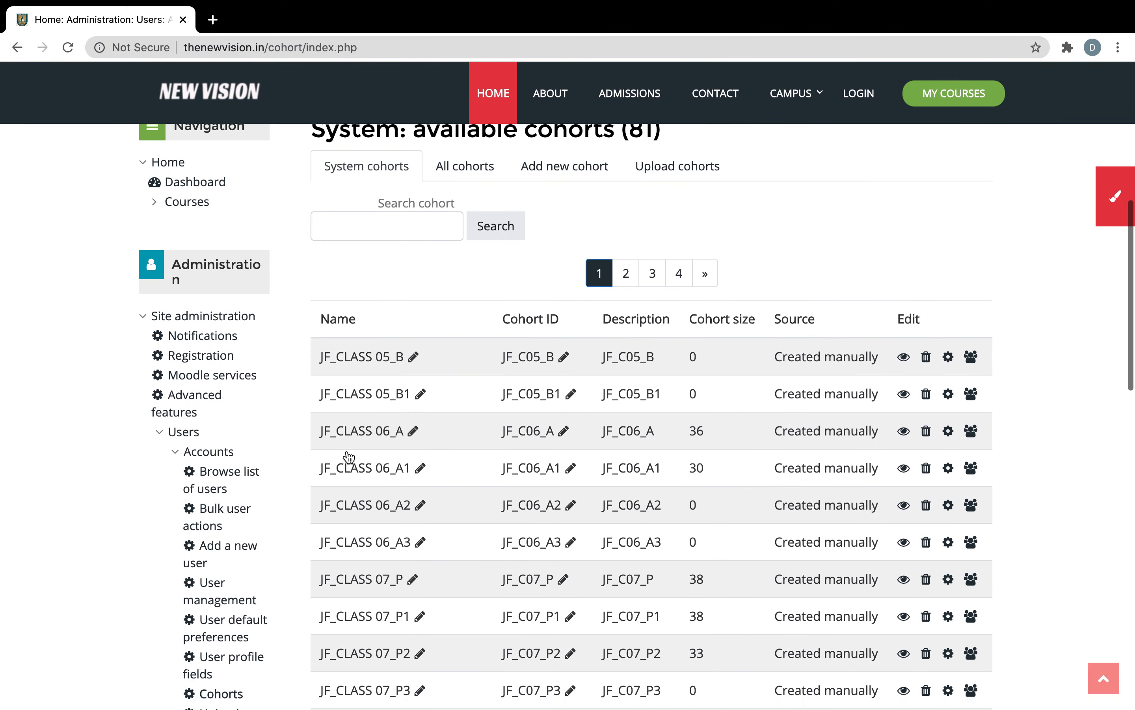
scroll(349, 455, "down", 3)
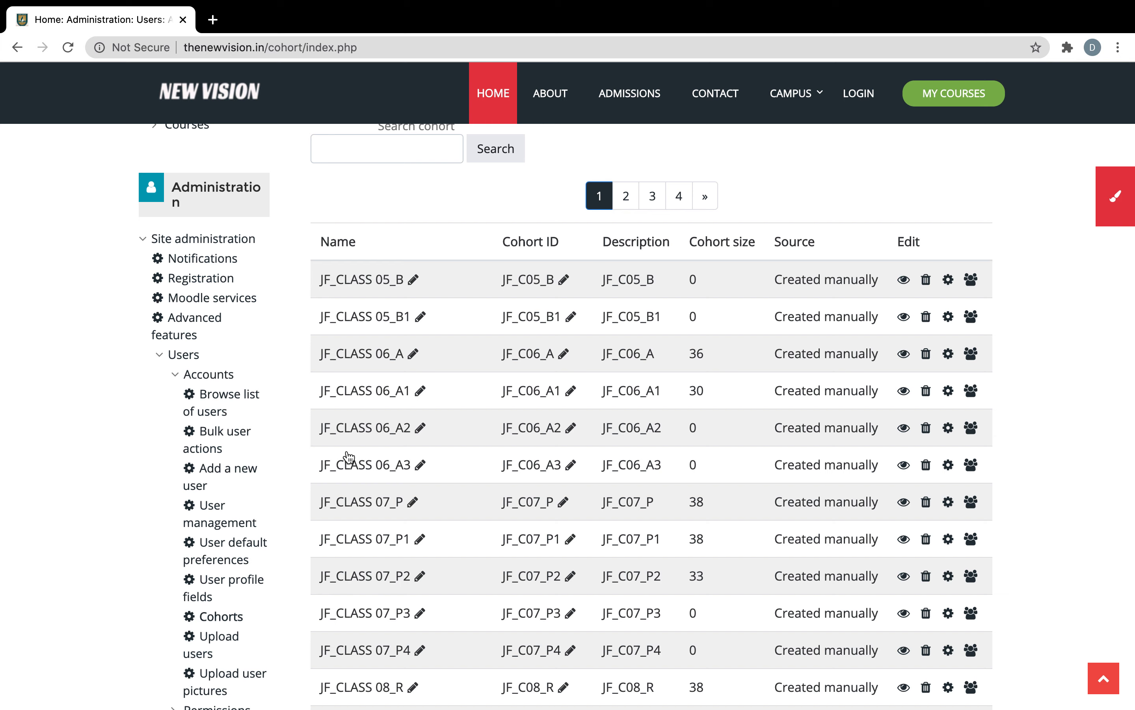
Step: Switch to the cs_c06_Diamond.csv sheet in Excel and examine the username, firstname, lastname, email and institution columns of the student list
key("ctrl+Left")
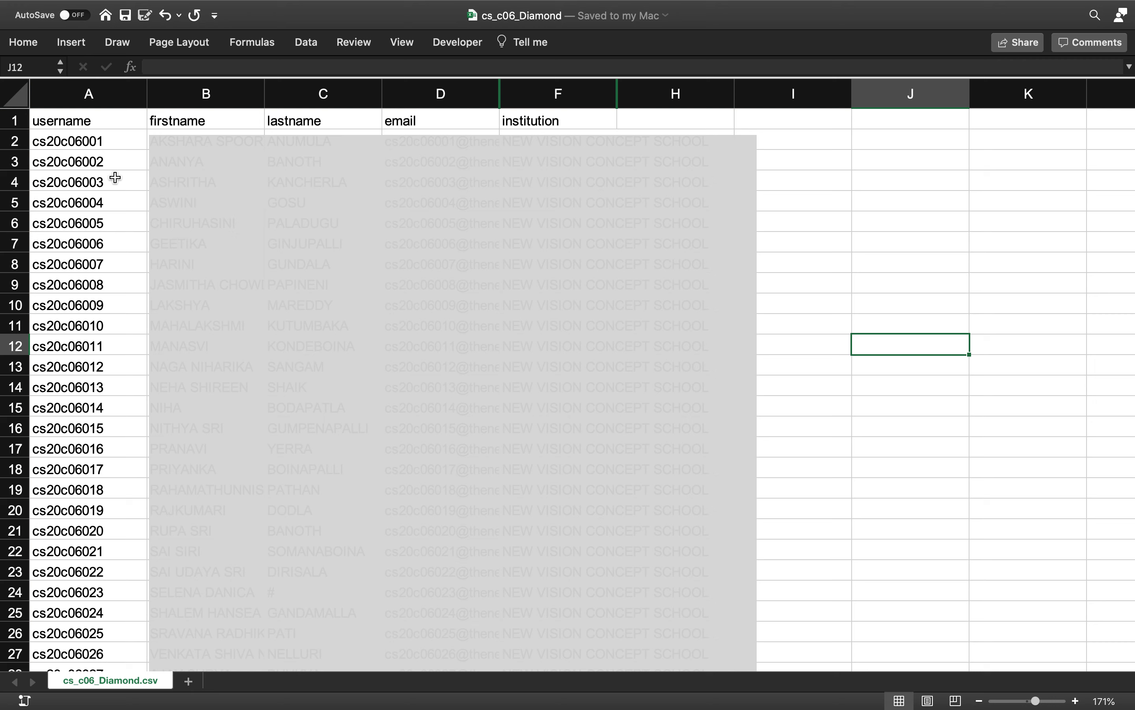
left_click(97, 96)
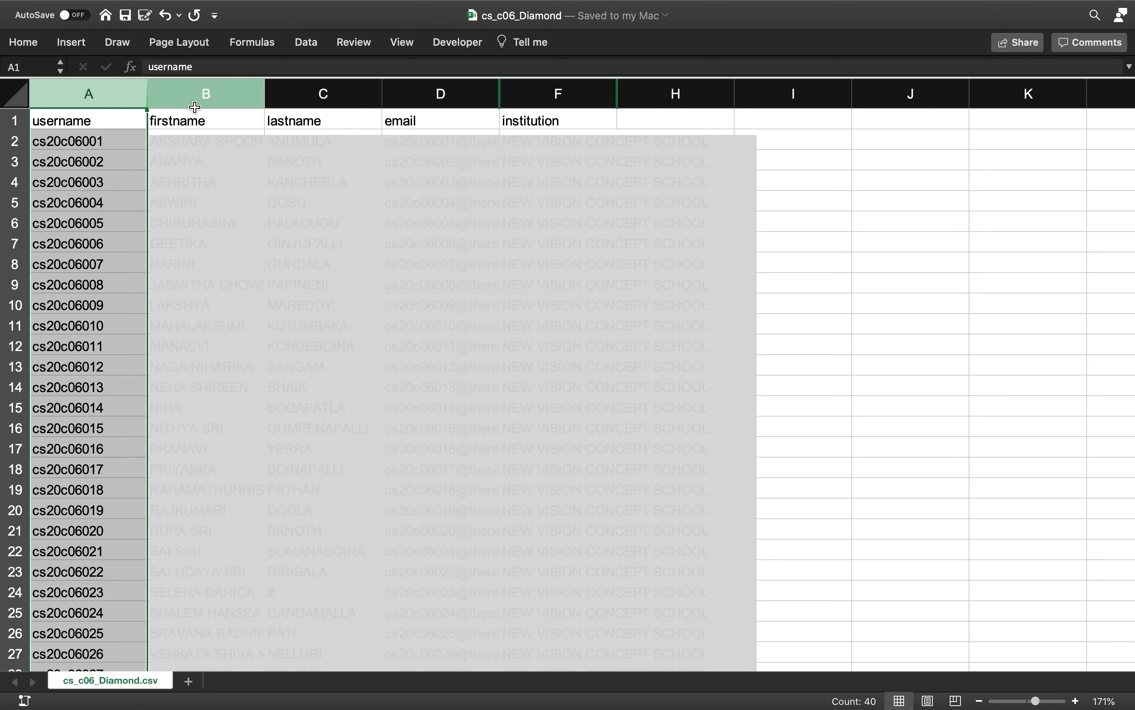
left_click_drag(193, 99, 315, 96)
left_click(314, 96)
left_click(436, 95)
left_click(565, 98)
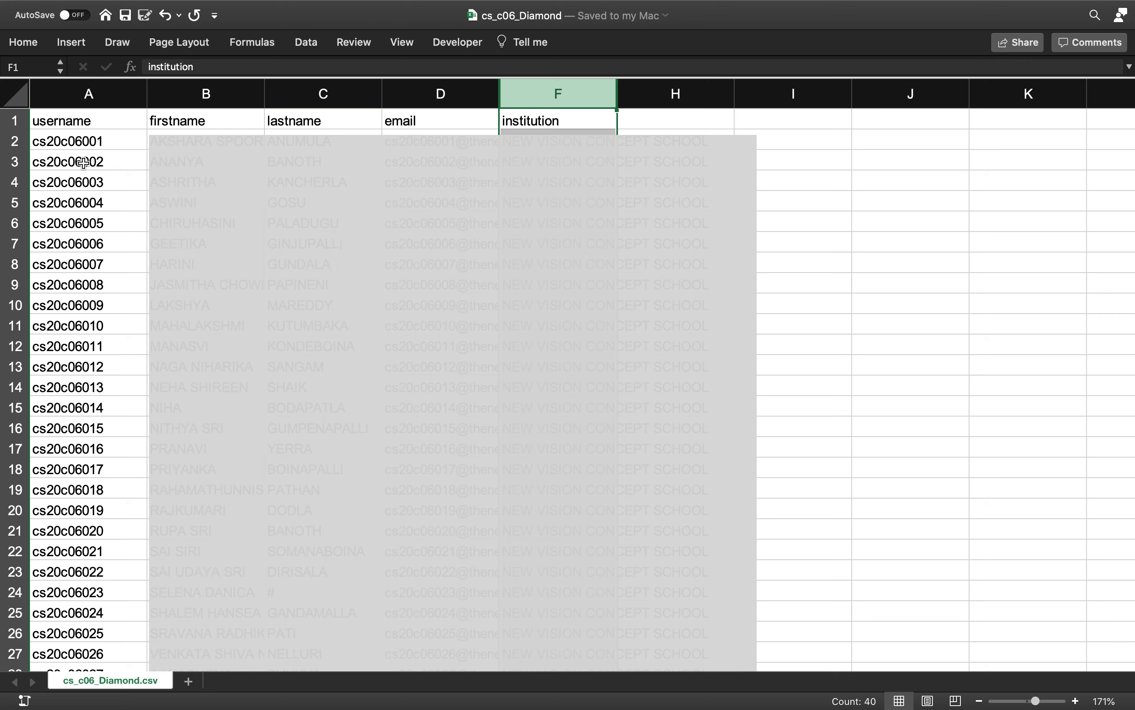
left_click_drag(101, 143, 566, 161)
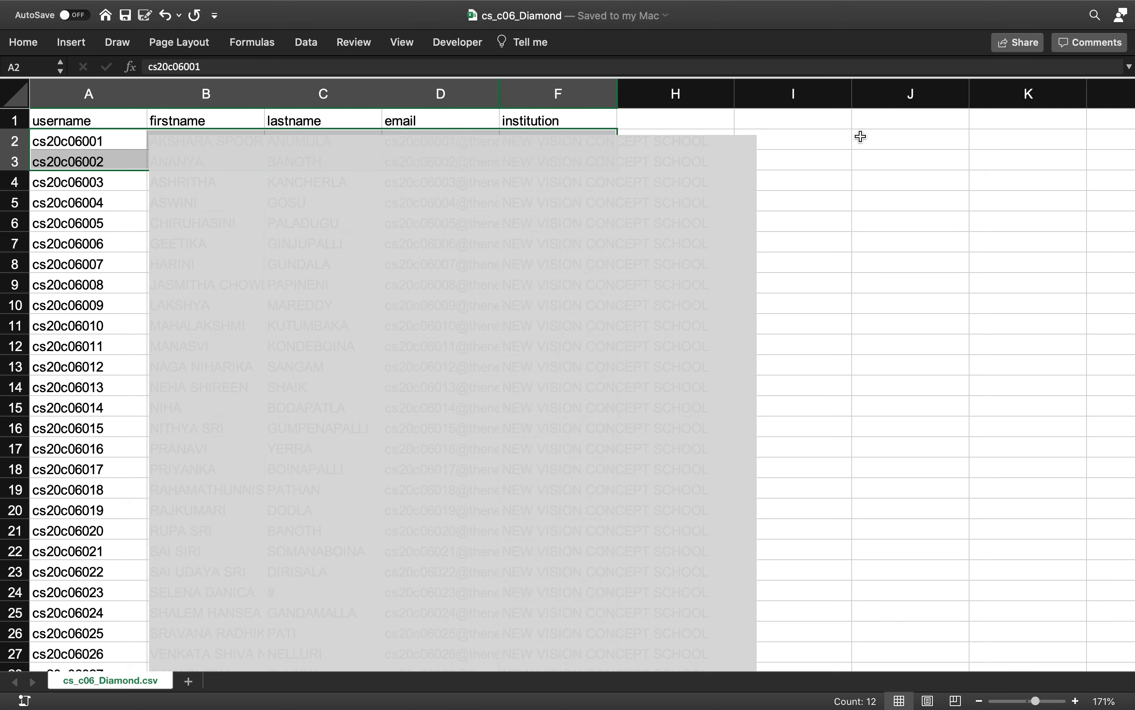
left_click(837, 139)
left_click(873, 147)
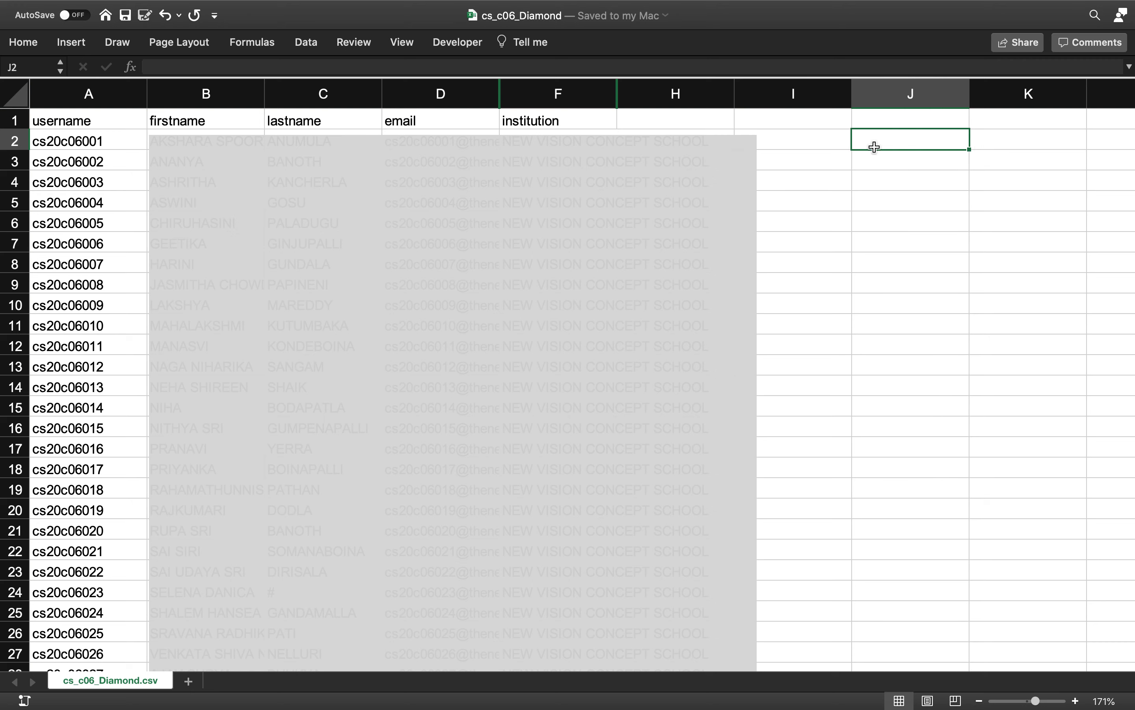
left_click(875, 183)
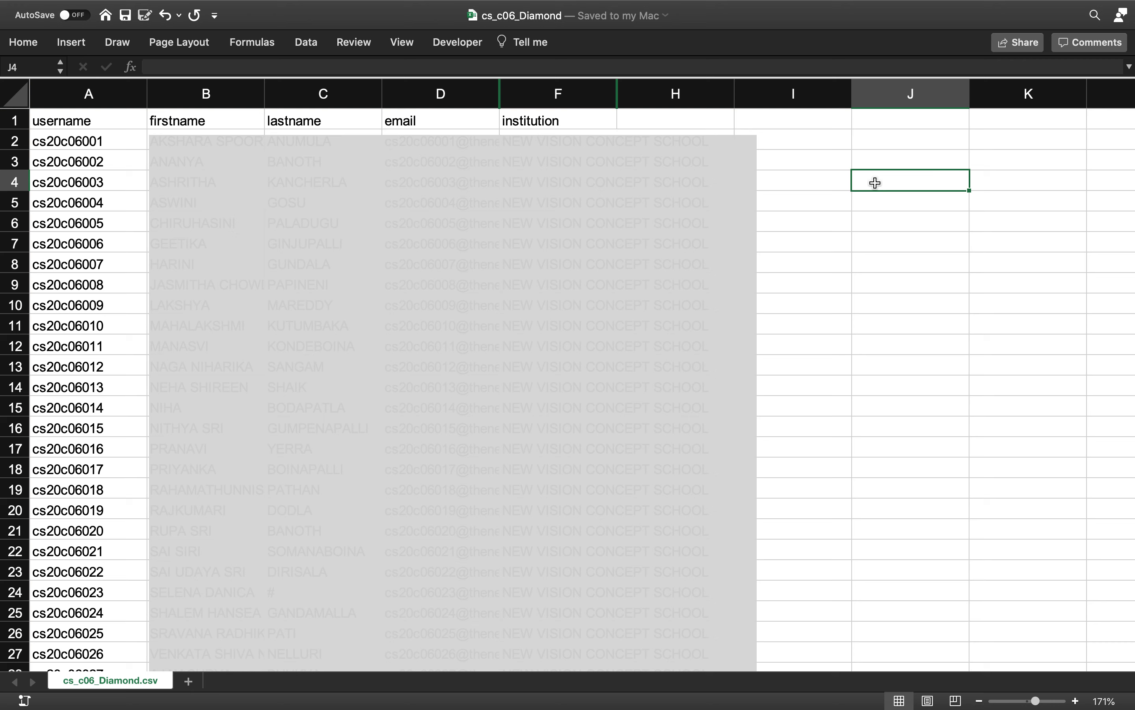
Step: Enter "paid" in cell J2 and fill it down through J19 beside the student rows
left_click_drag(869, 141, 893, 135)
type("paid")
key("Return")
left_click(894, 136)
left_click_drag(894, 135, 887, 488)
key("ctrl+d")
Step: Enter "Unpaid" in cell J20 and fill it down through J24
left_click(887, 517)
type("Unpaid")
key("Return")
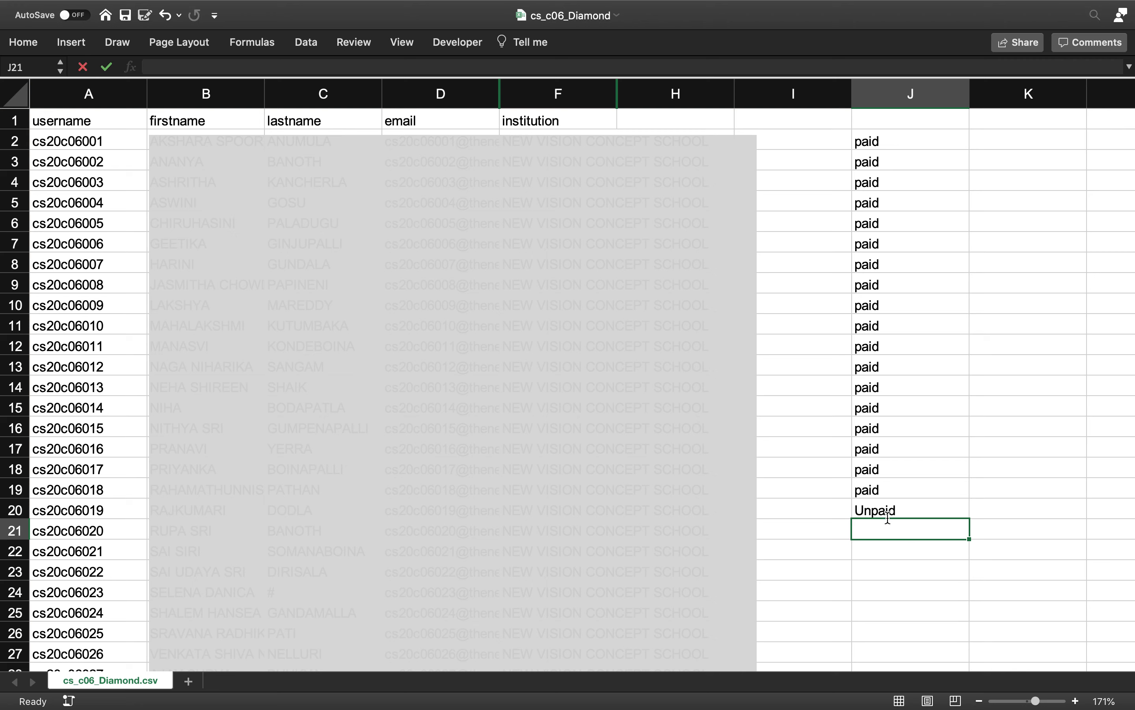
left_click_drag(889, 520, 892, 593)
key("ctrl+d")
key("ctrl+d")
left_click(1016, 557)
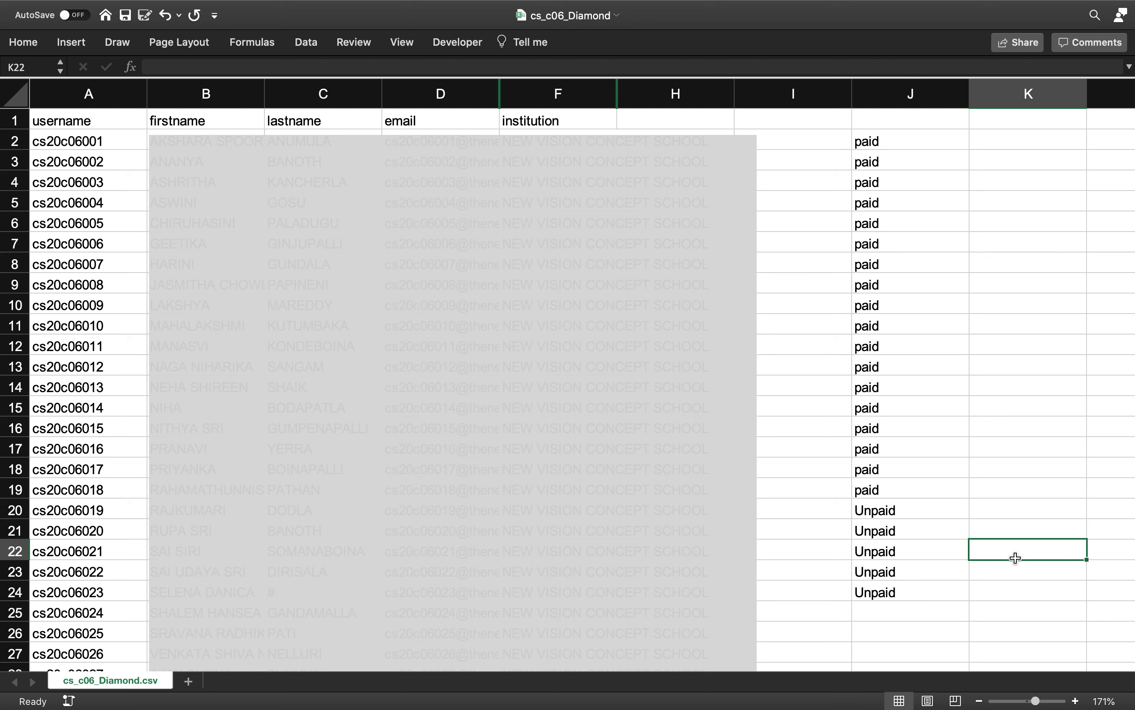
Step: Highlight the entire rows 20 to 24 to single out the unpaid students, then clear the selection back to J20
left_click(894, 514)
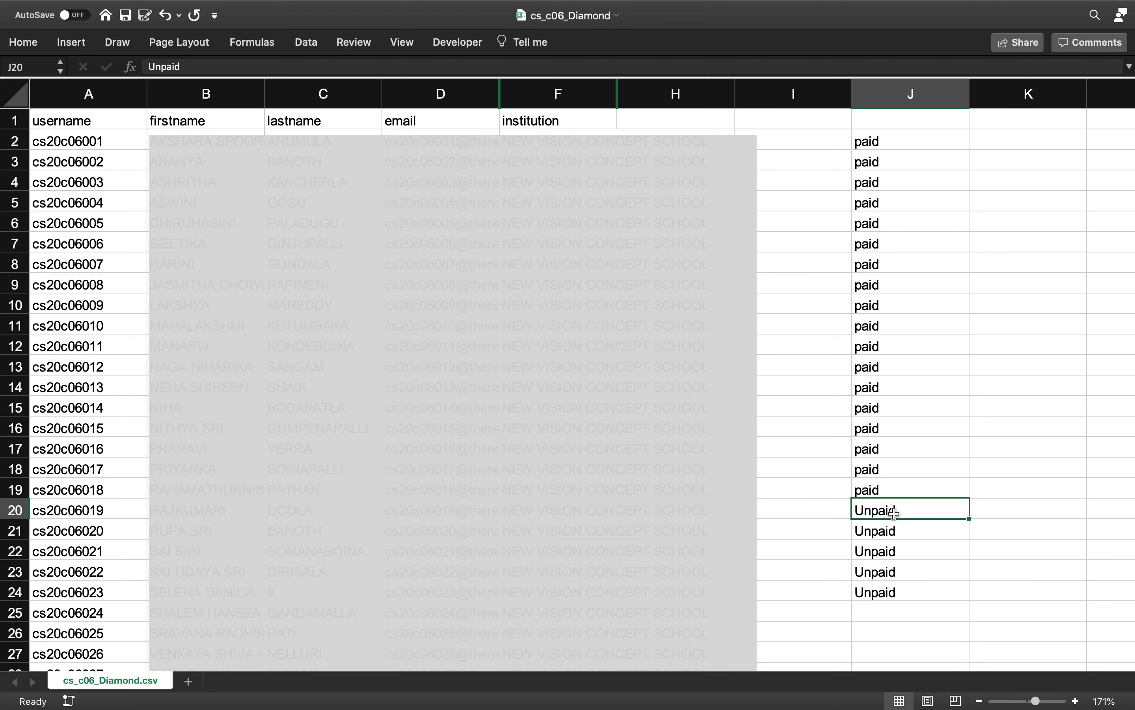
key("shift+space")
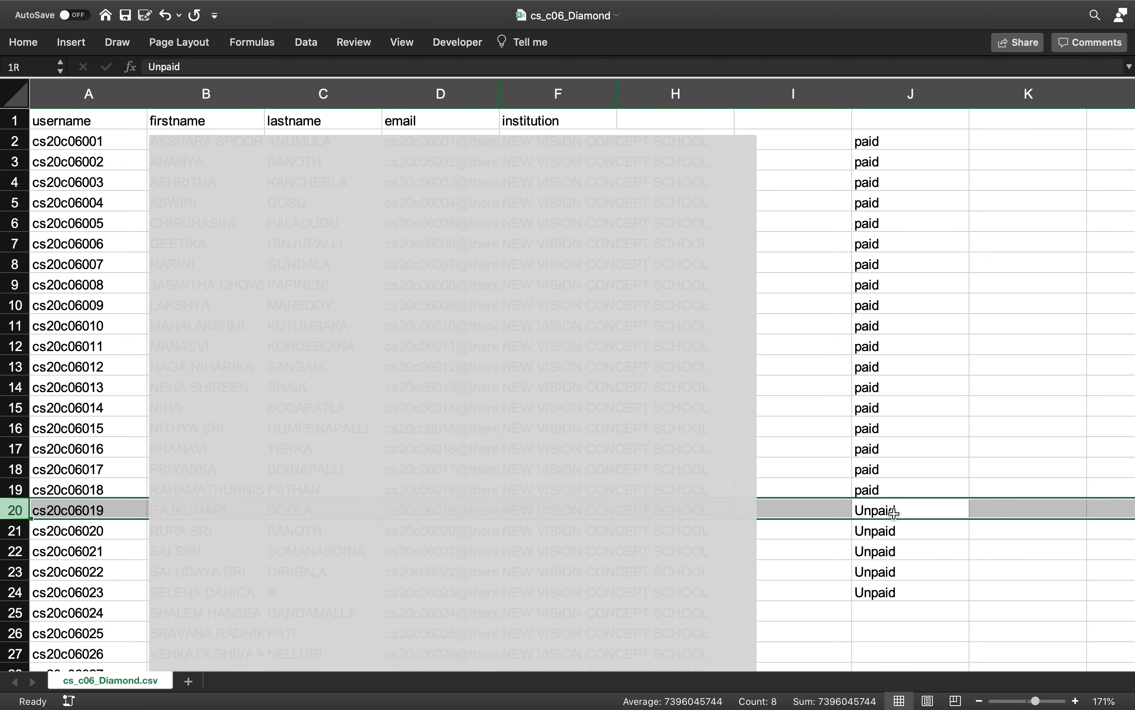
key("shift+Down")
key("shift+Down")
key("shift+Down")
key("shift+Down")
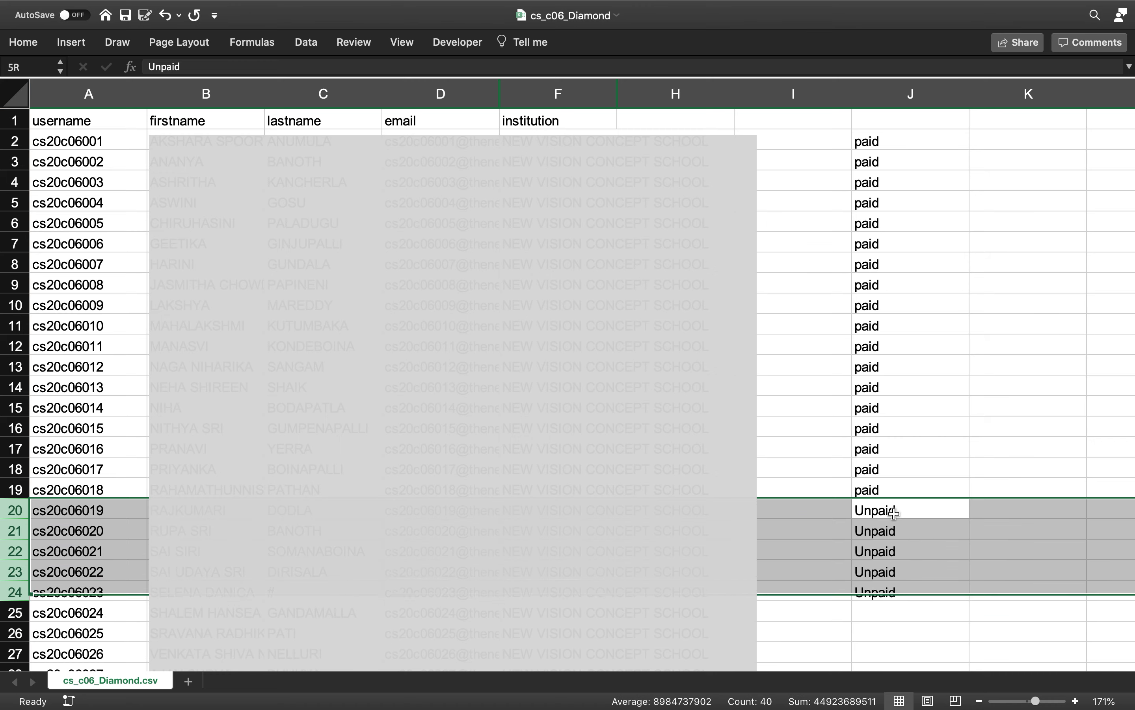
left_click(894, 513)
Step: Switch back to the Moodle cohorts page in Chrome and search the system cohorts for "cs_class 06"
key("ctrl+Right")
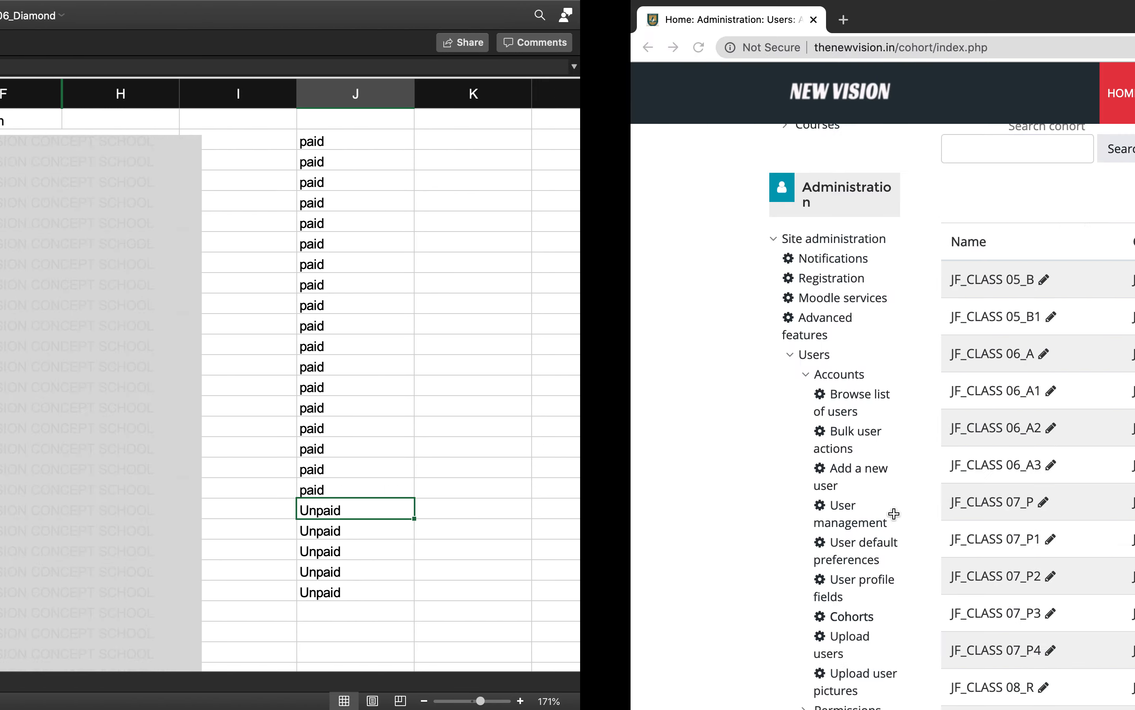
scroll(381, 192, "up", 3)
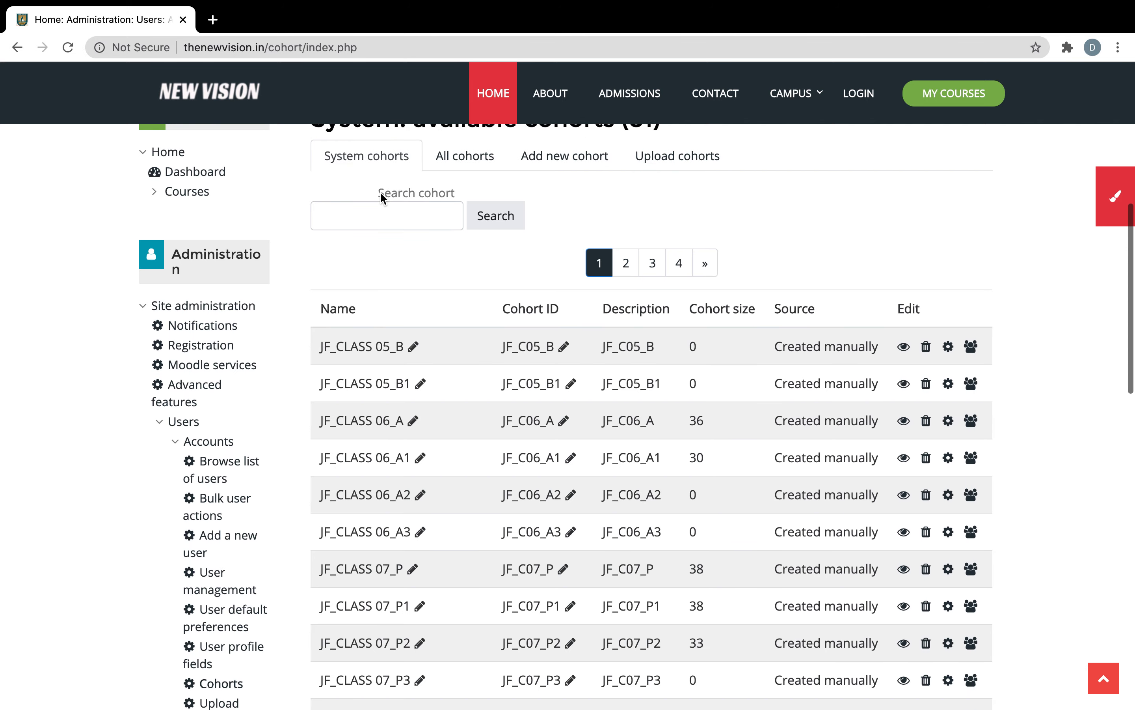
left_click(377, 217)
type("c")
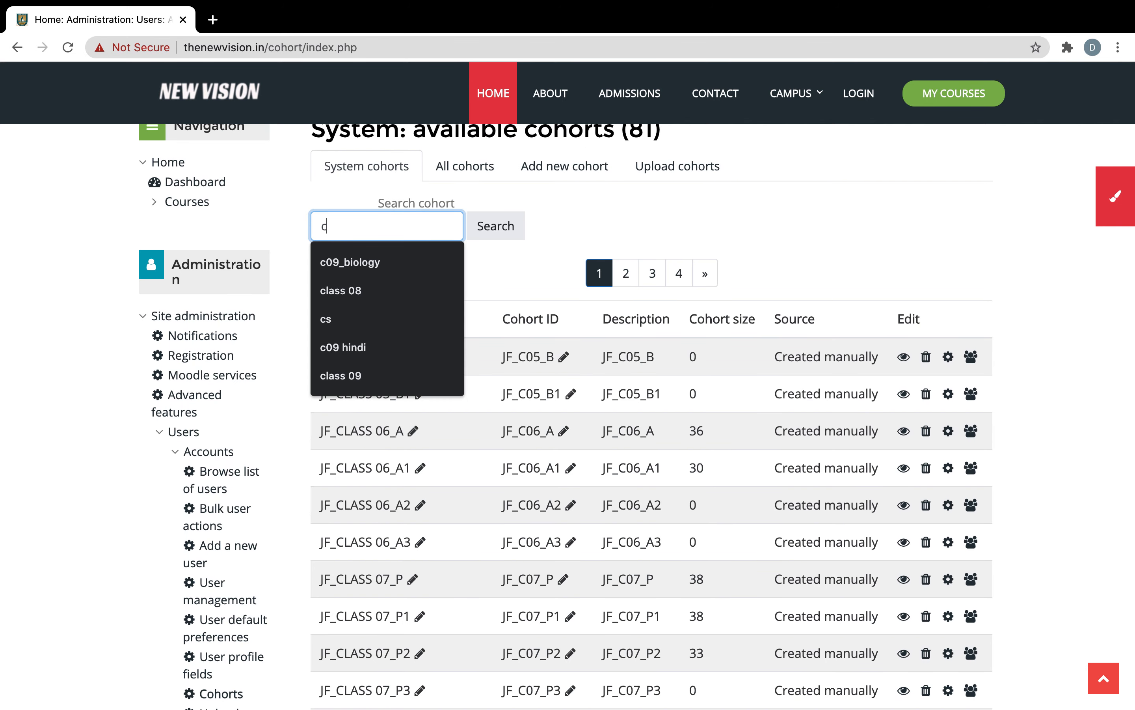
type("s_class 06")
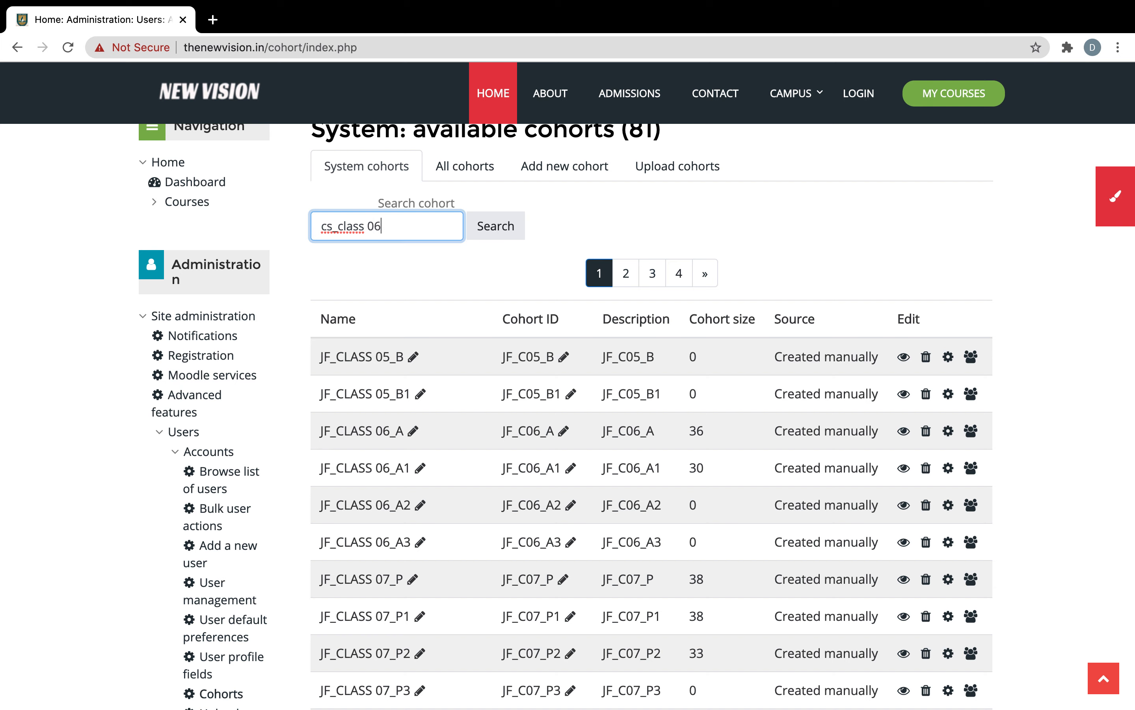
left_click(484, 235)
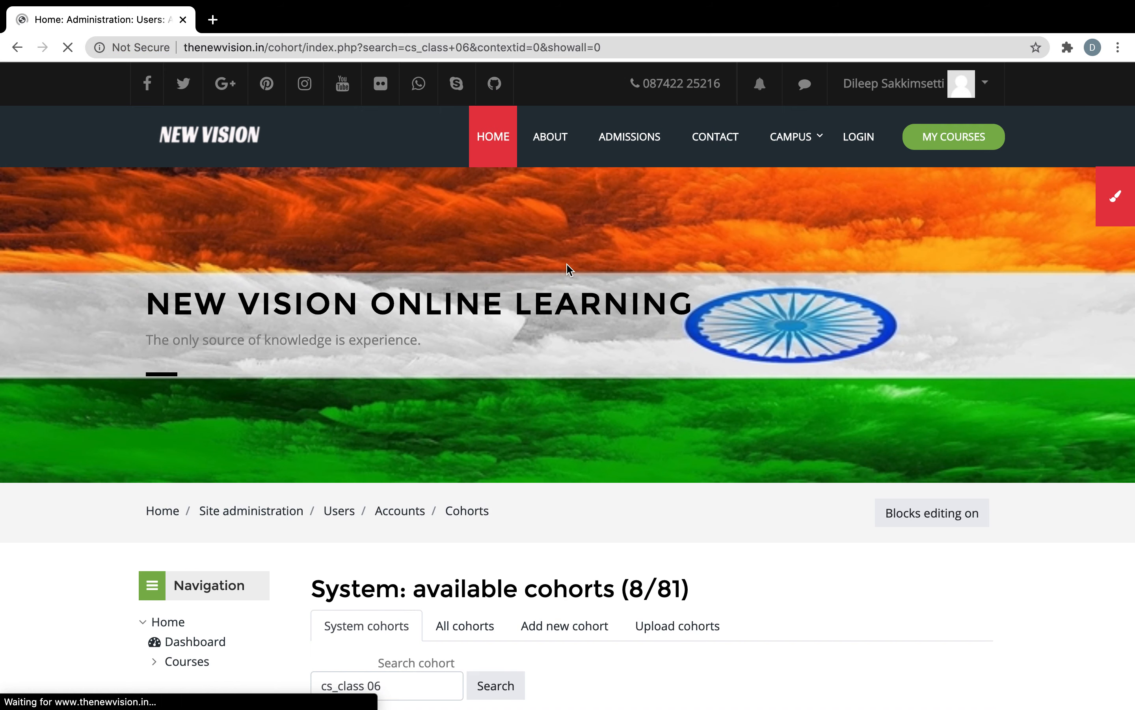
scroll(567, 264, "down", 10)
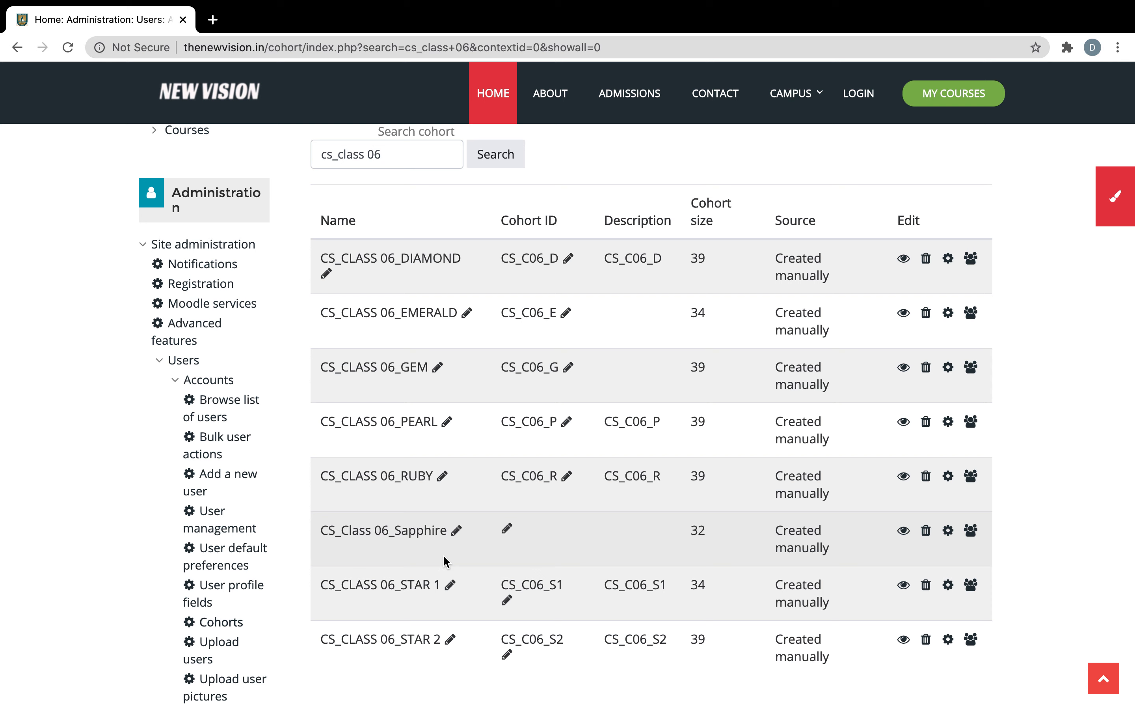
left_click(970, 263)
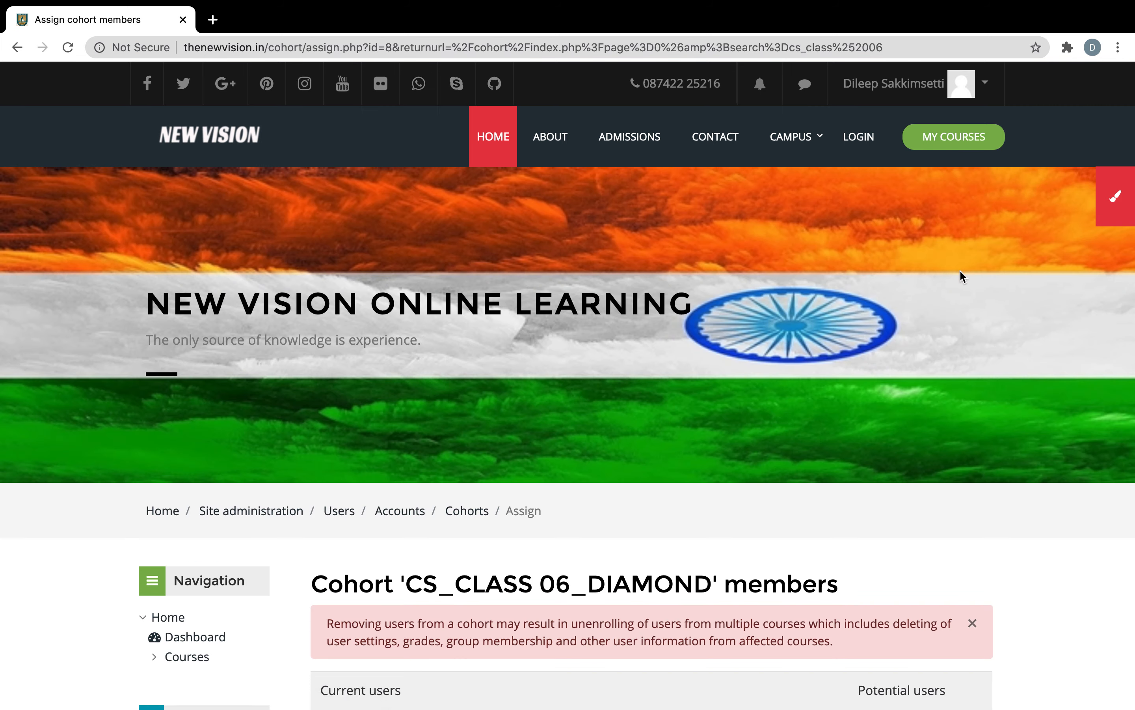
scroll(960, 270, "down", 6)
scroll(960, 270, "left", 5)
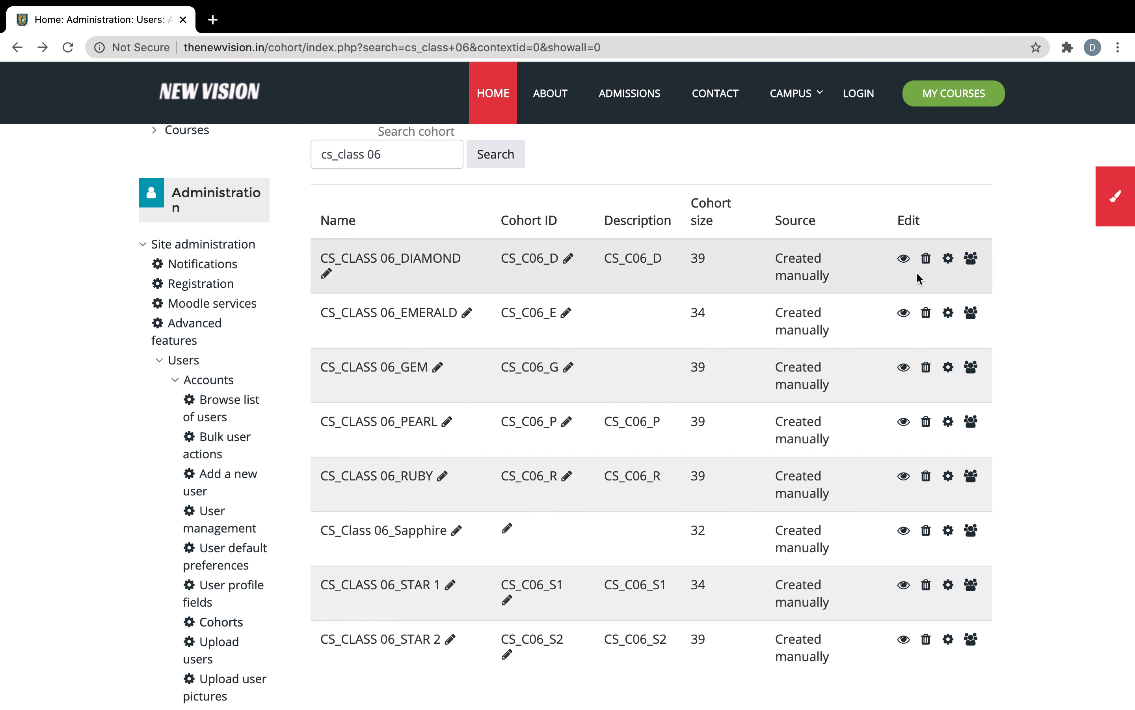
Step: Open the member assignment page of the CS_CLASS 06_DIAMOND cohort and look through its current users
left_click(973, 261)
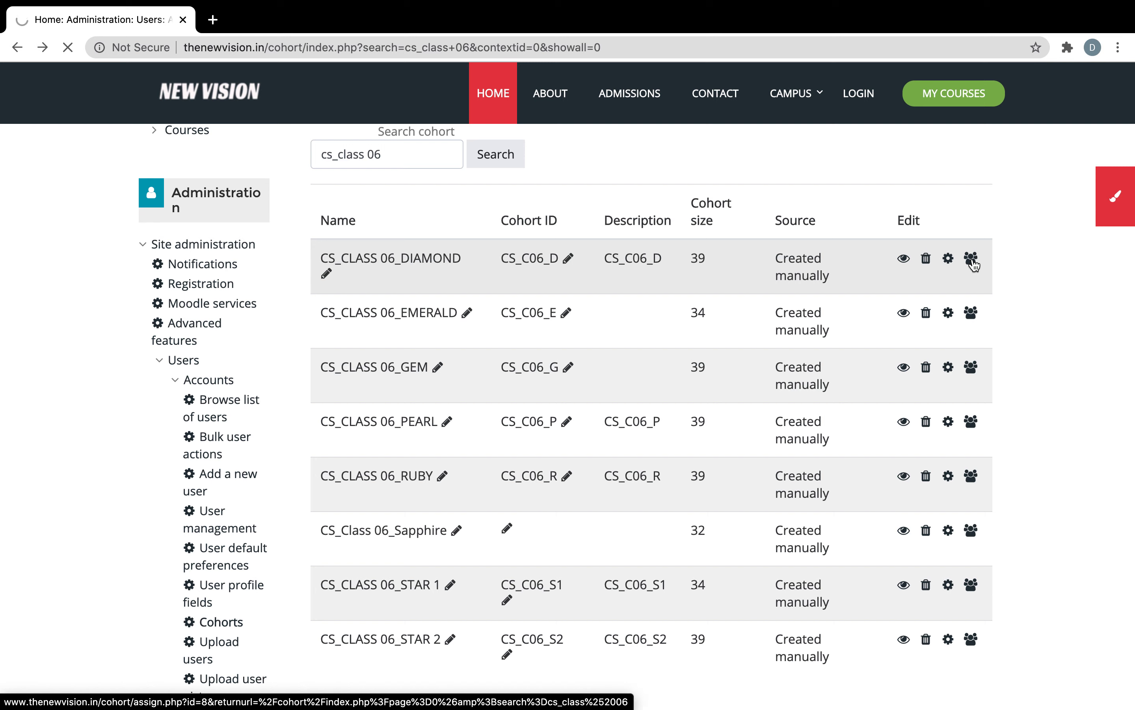
scroll(975, 266, "down", 10)
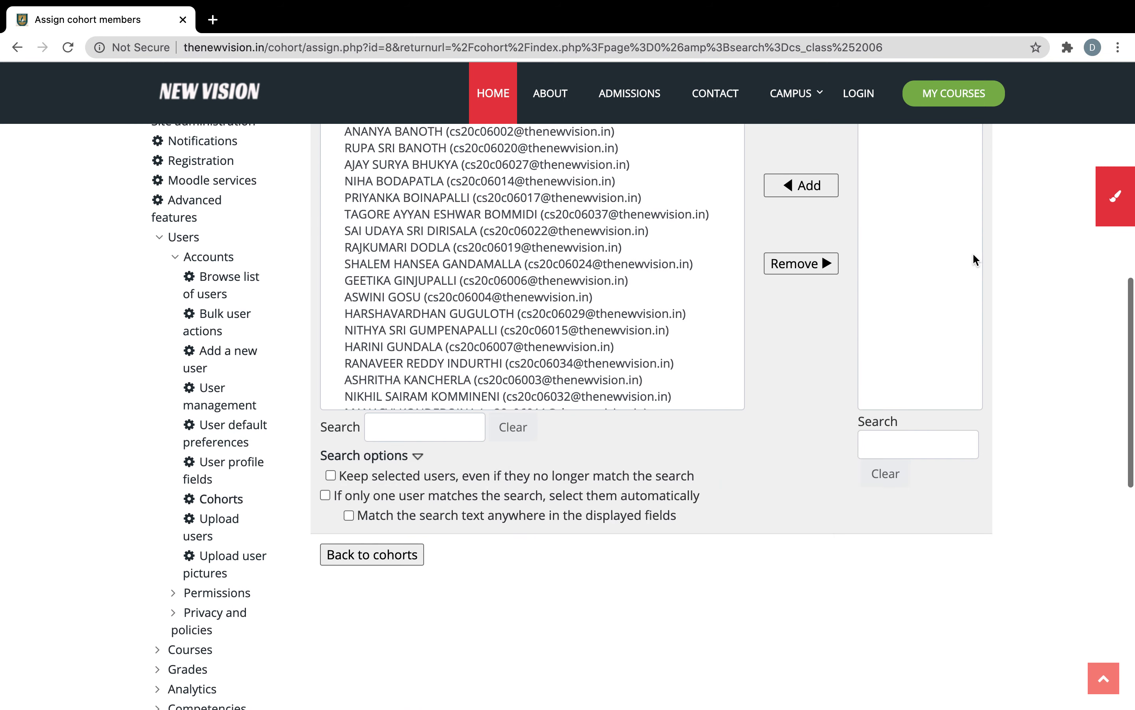
scroll(973, 254, "up", 3)
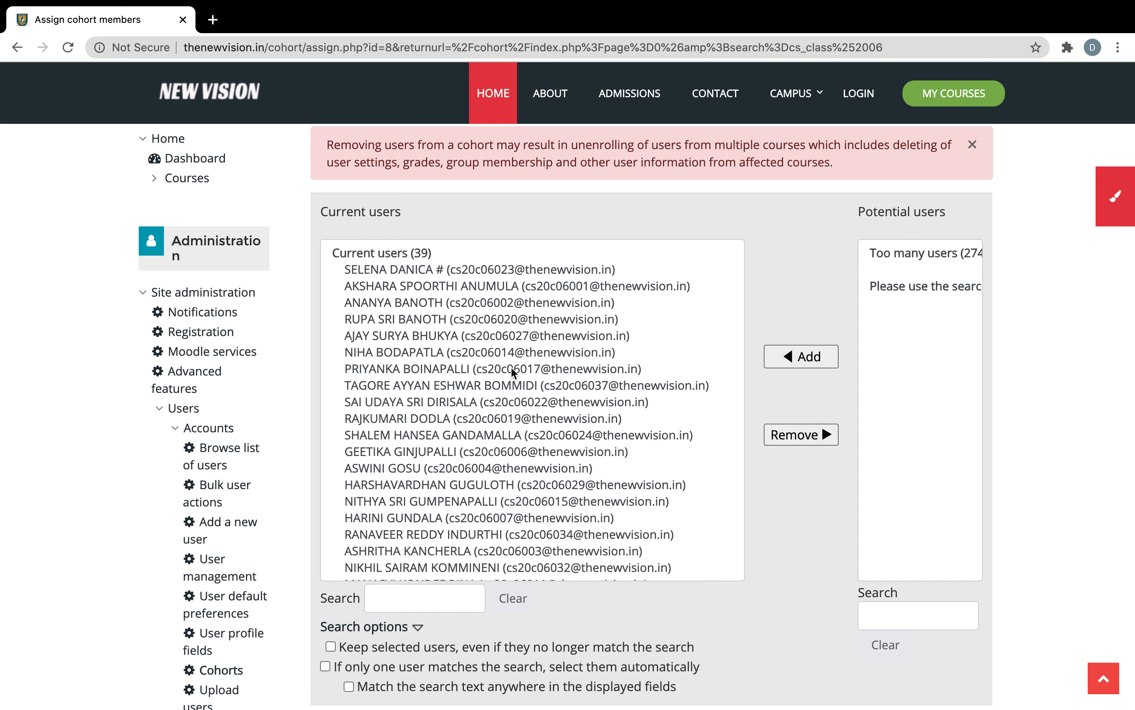
scroll(511, 367, "down", 5)
scroll(511, 365, "down", 1)
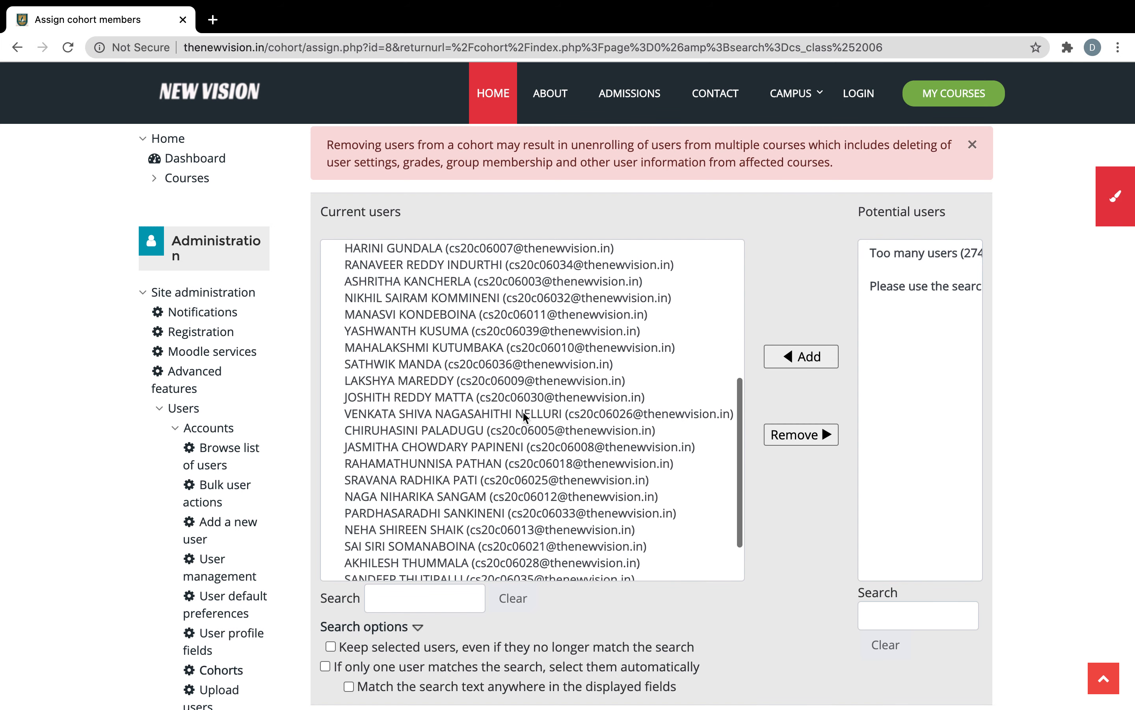
Step: Select the third member in the current users list, then go back to the cohorts list
scroll(529, 365, "up", 5)
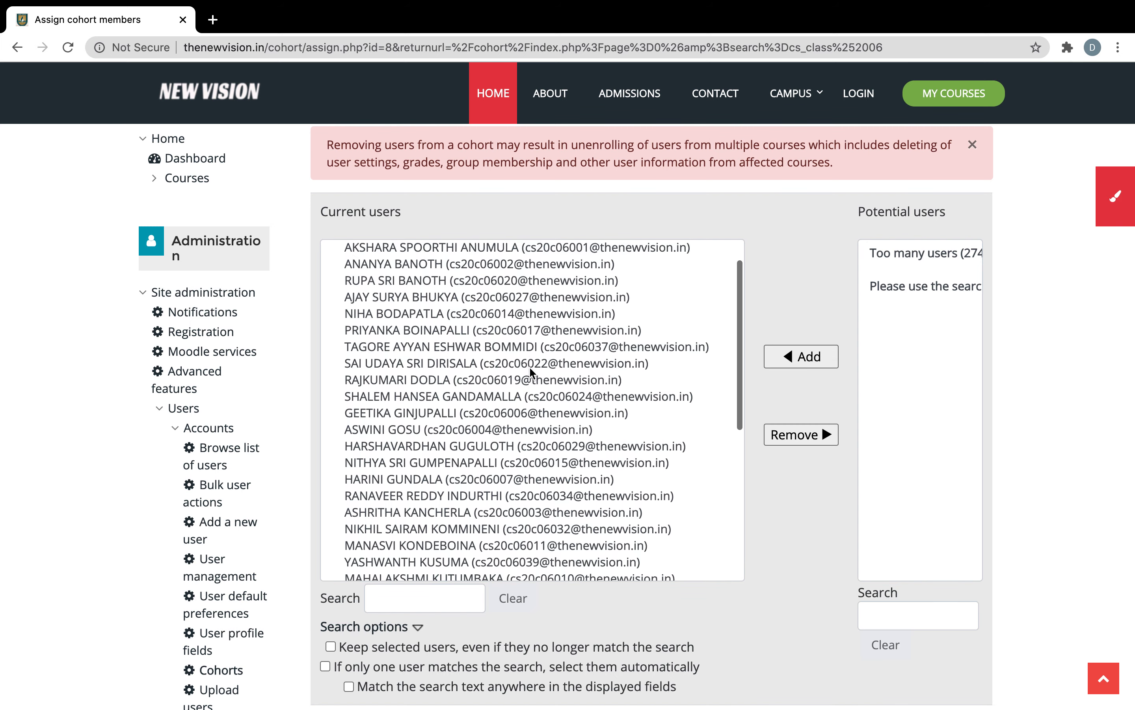
scroll(529, 365, "up", 1)
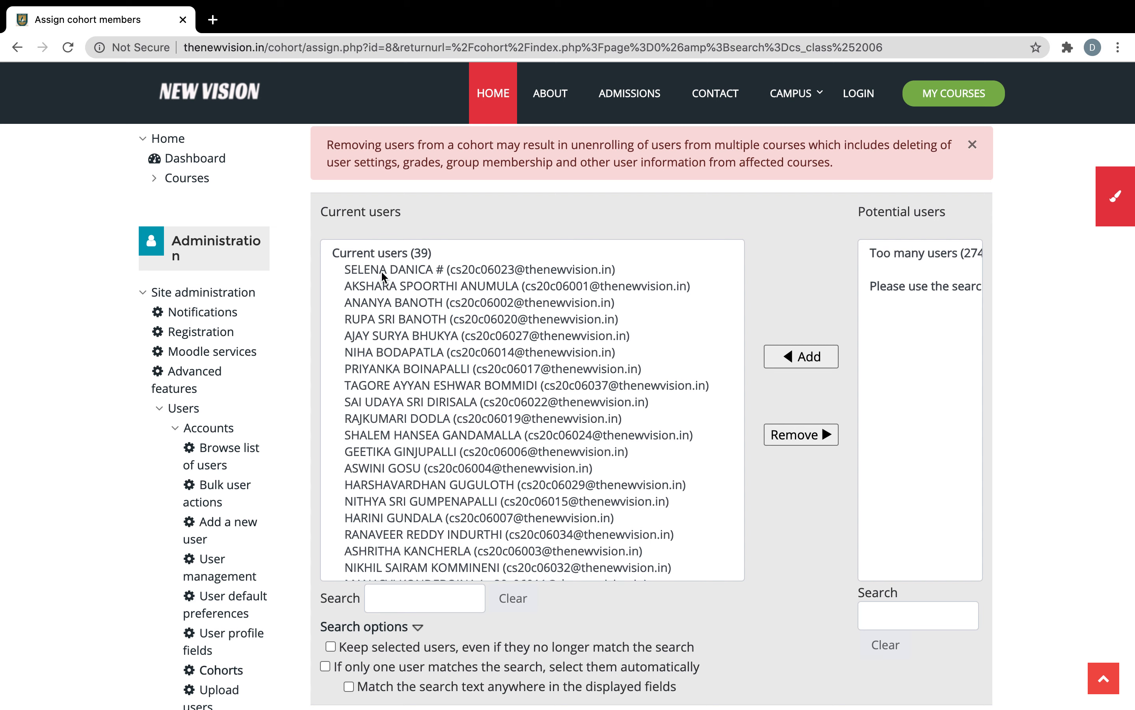
left_click(361, 301)
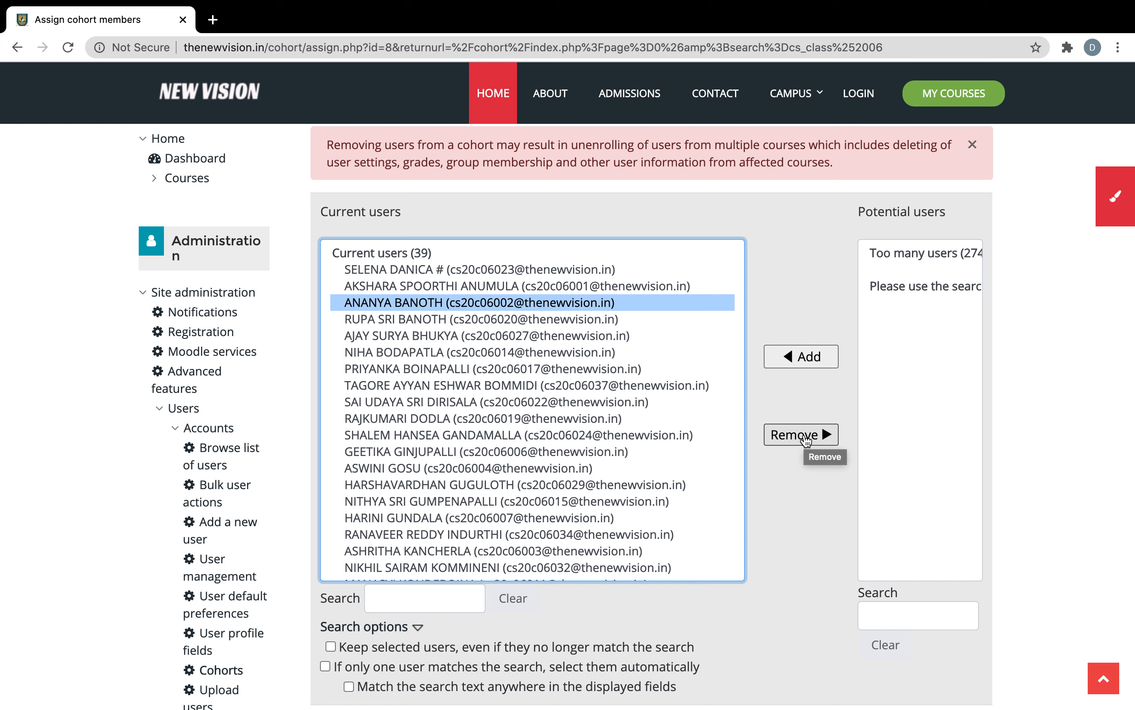
scroll(806, 442, "left", 5)
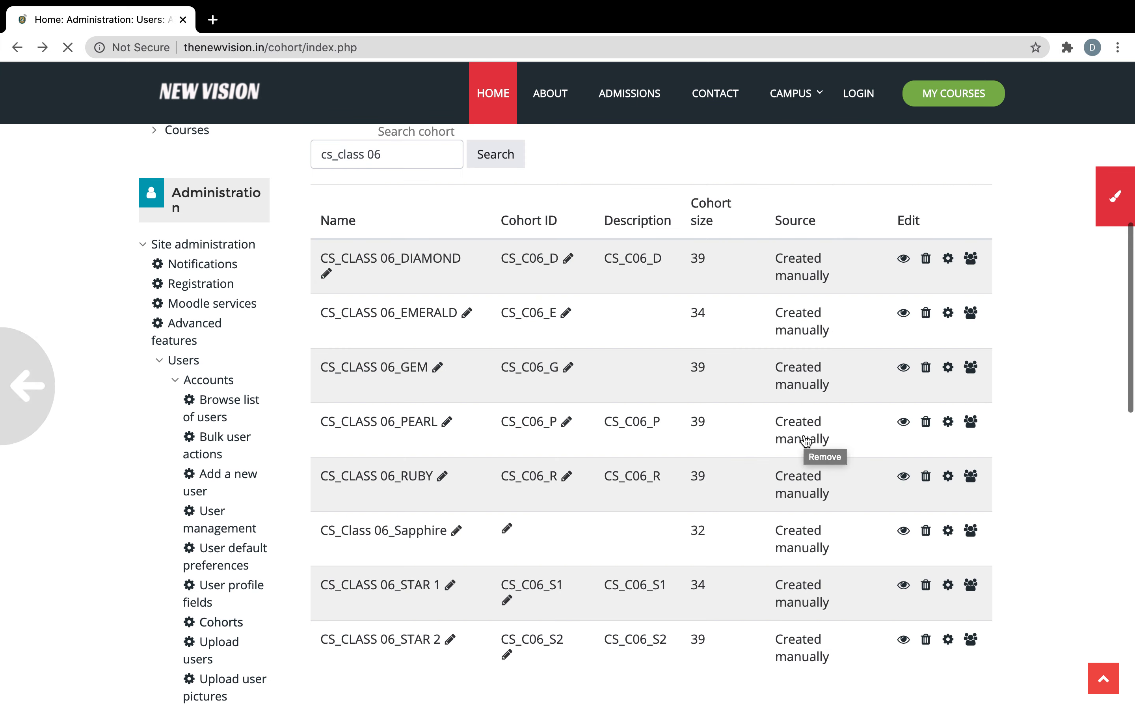
Step: Switch to the Excel student list, highlight the unpaid rows 20 to 24, and copy the username in cell A20
key("ctrl+Left")
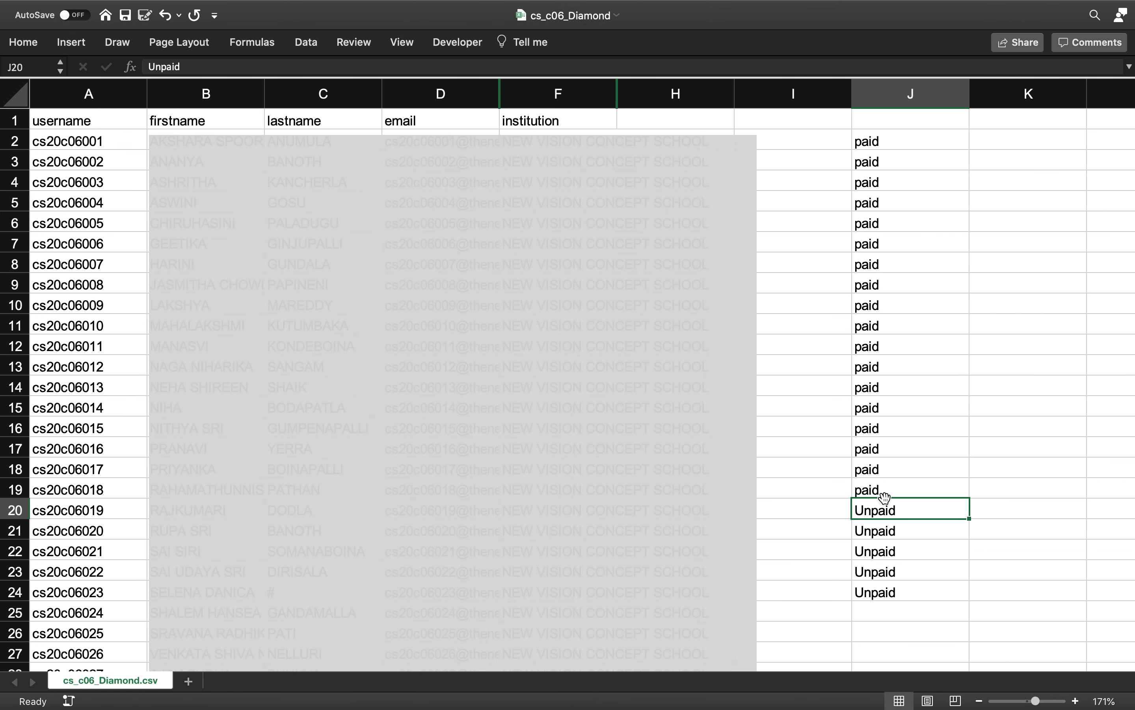
key("shift+space")
key("shift+Down")
key("shift+Down")
key("shift+Down")
key("shift+Down")
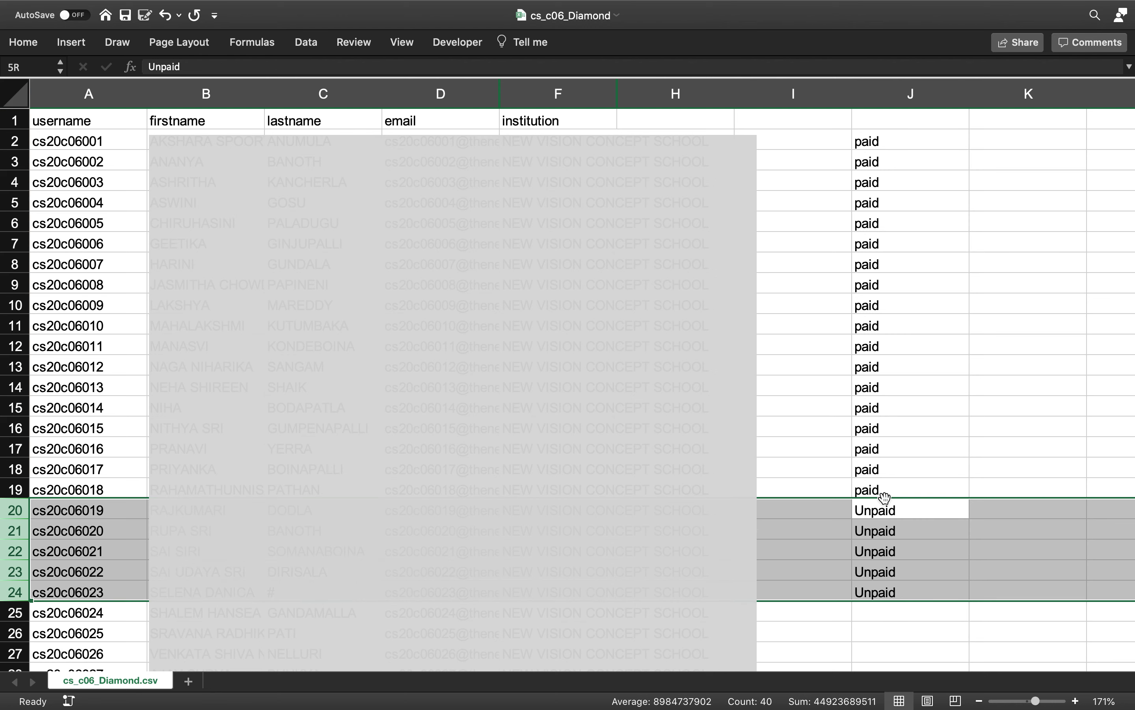
left_click(97, 510)
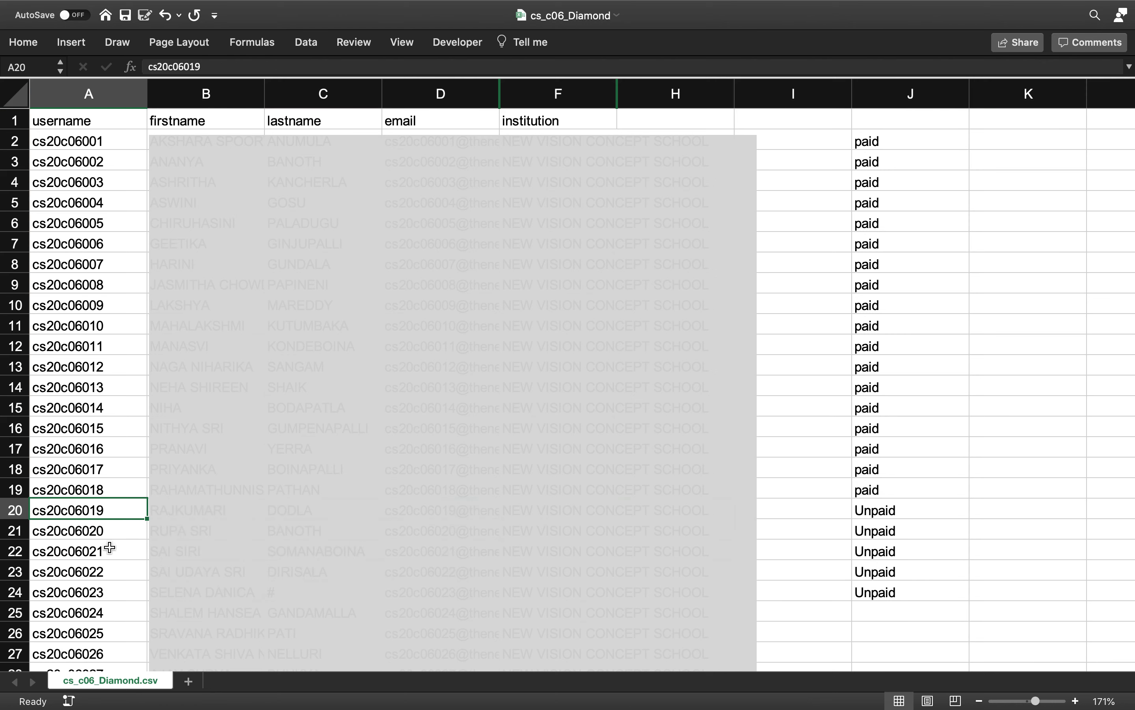
key("super+c")
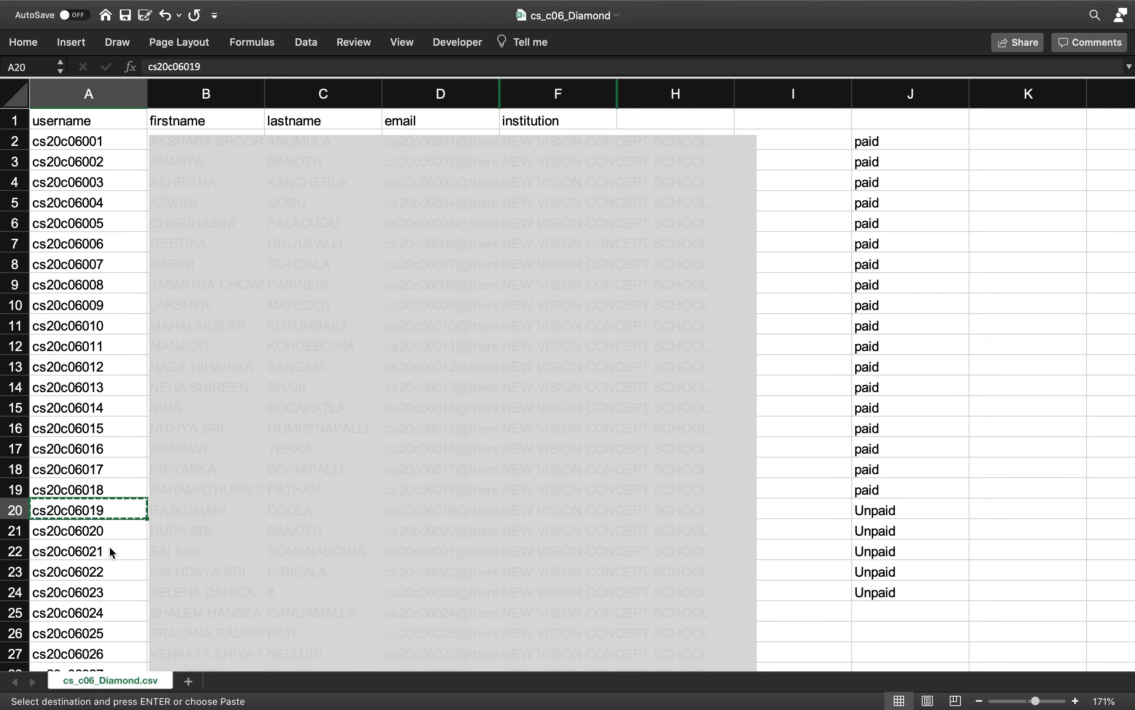
Step: Switch back to Chrome, search the system cohorts for "cs_class 06", and open the member assignment page of CS_CLASS 06_DIAMOND
key("super+Tab")
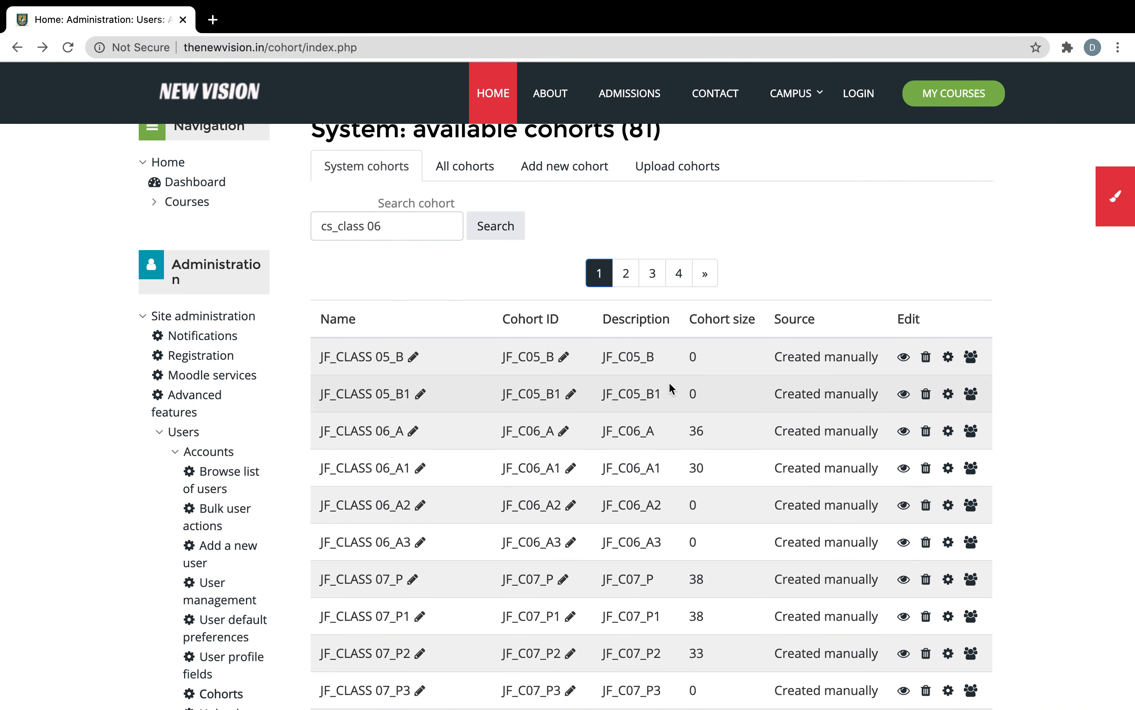
left_click(504, 237)
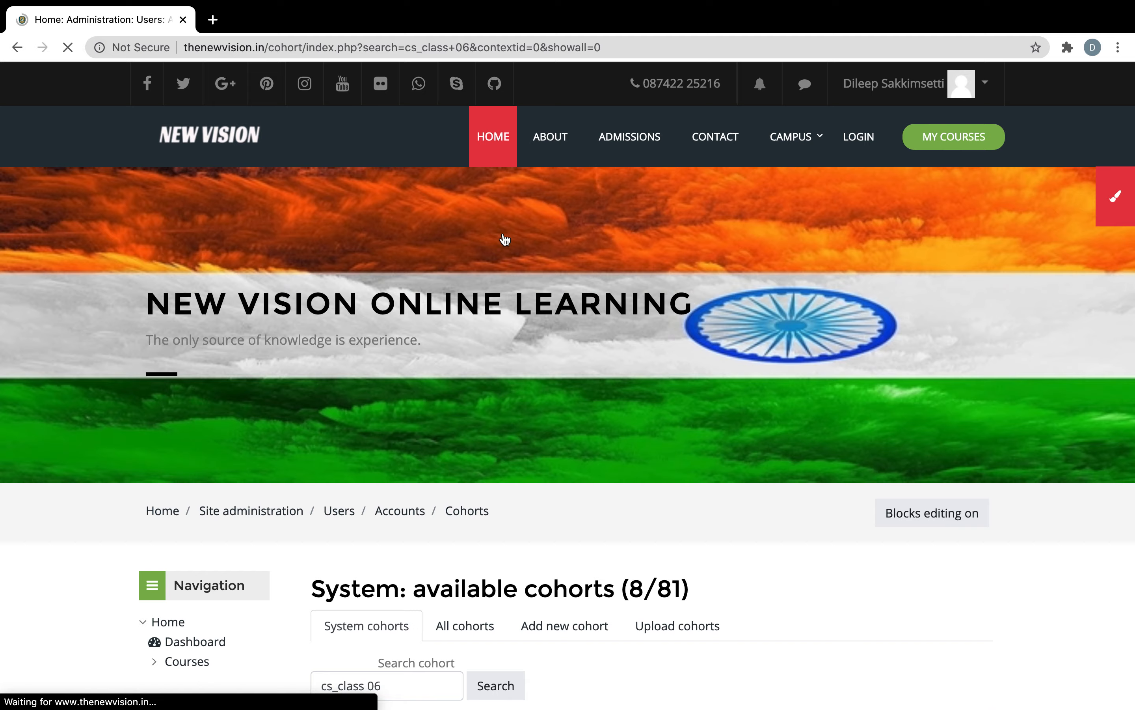
scroll(504, 241, "down", 10)
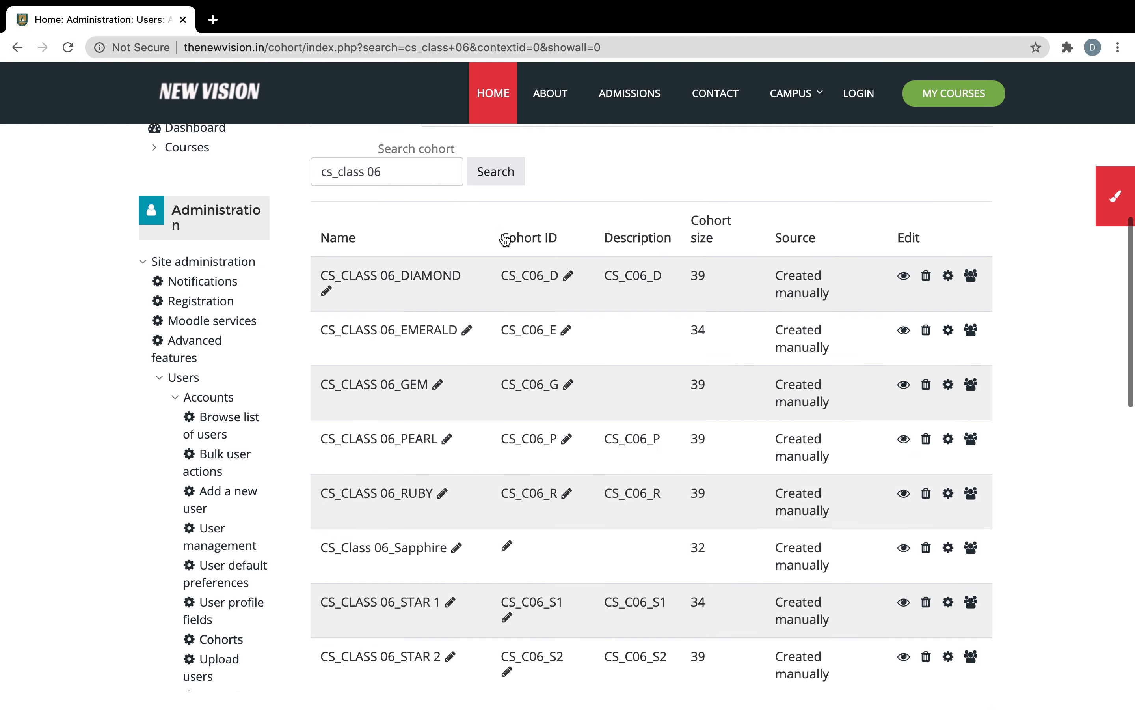
left_click(971, 280)
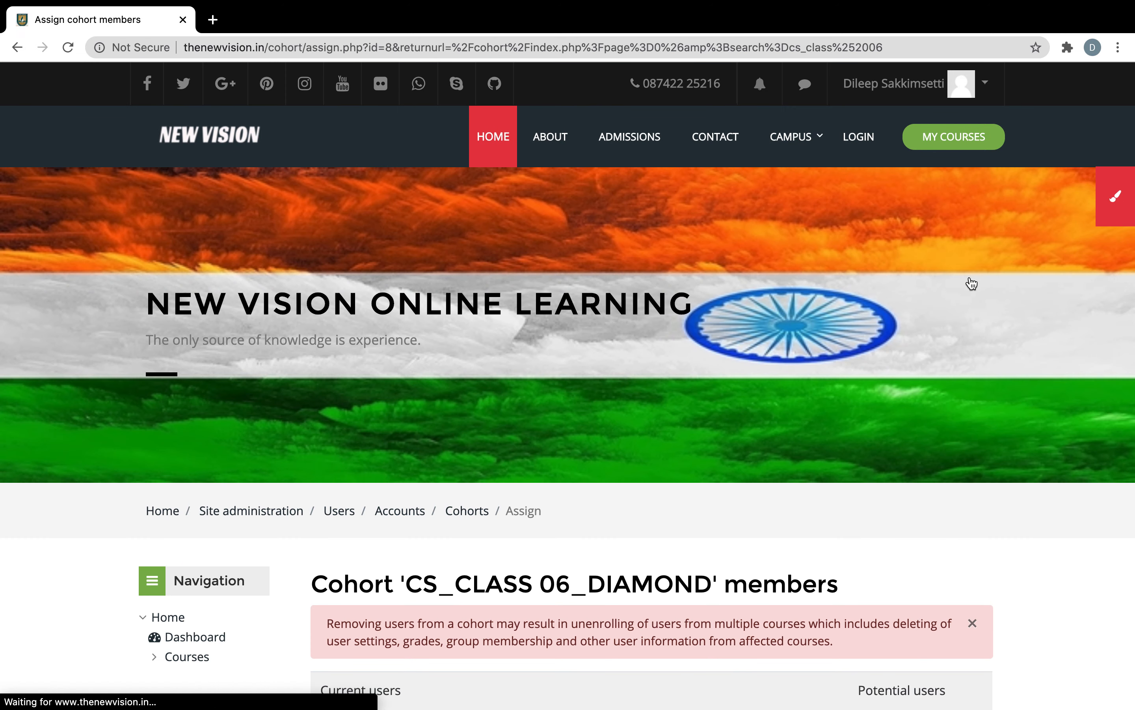
scroll(971, 284, "down", 5)
Step: Search the current users for the username copied from cell A20 and remove the matching student from the cohort
left_click(425, 474)
type("cs20c06019")
scroll(516, 507, "up", 3)
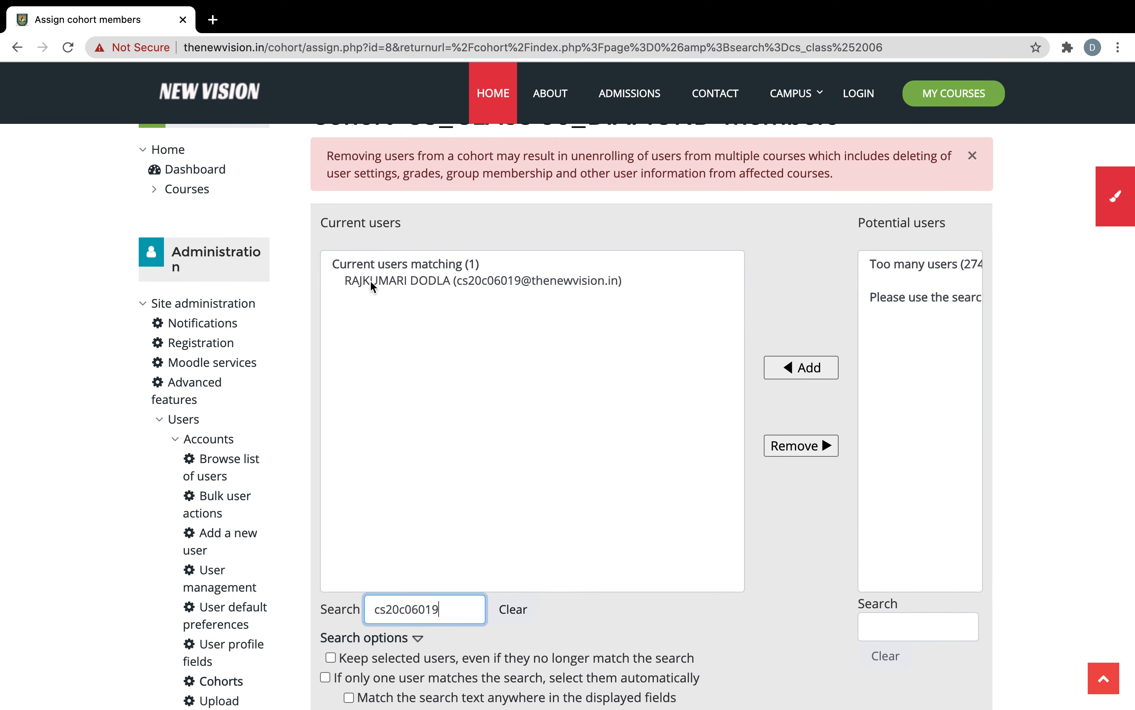
left_click(410, 280)
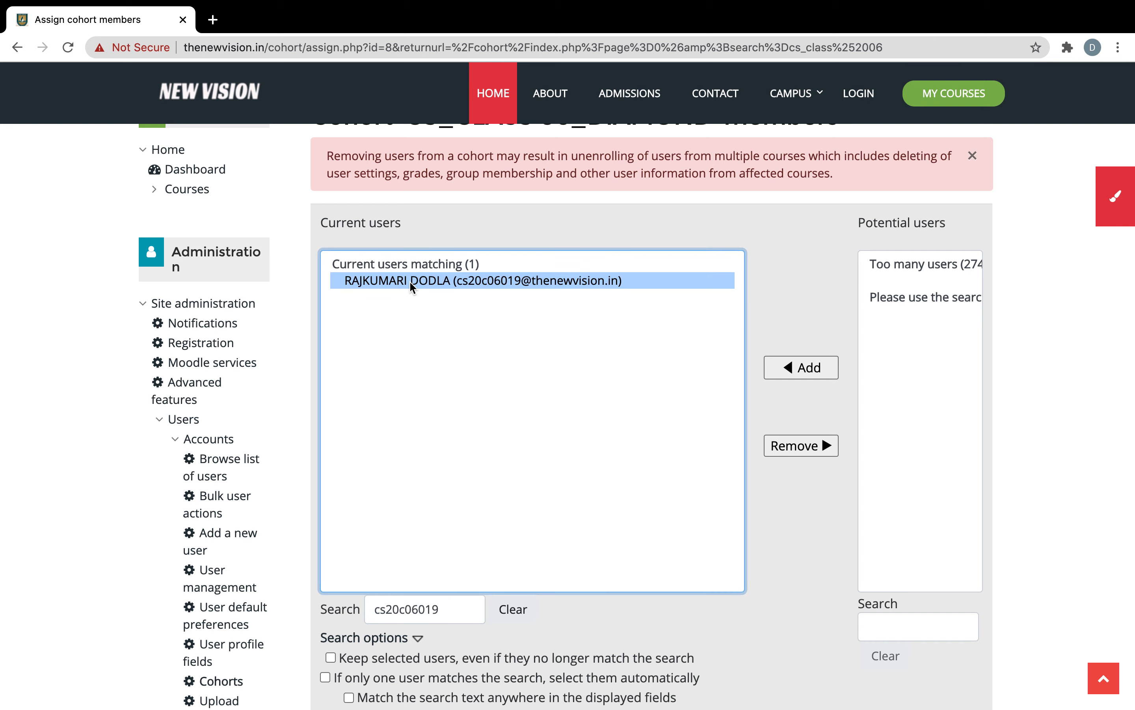
left_click(798, 452)
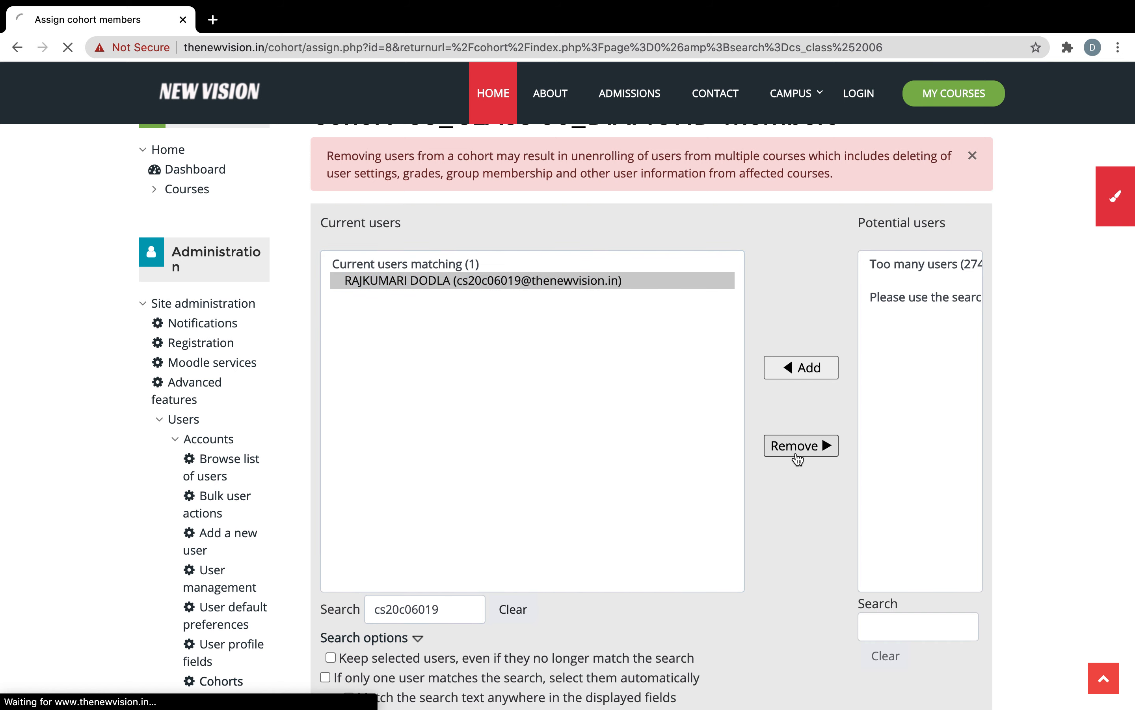
Step: Search the potential users for the same copied username and add the matching student back to the cohort
scroll(798, 458, "down", 10)
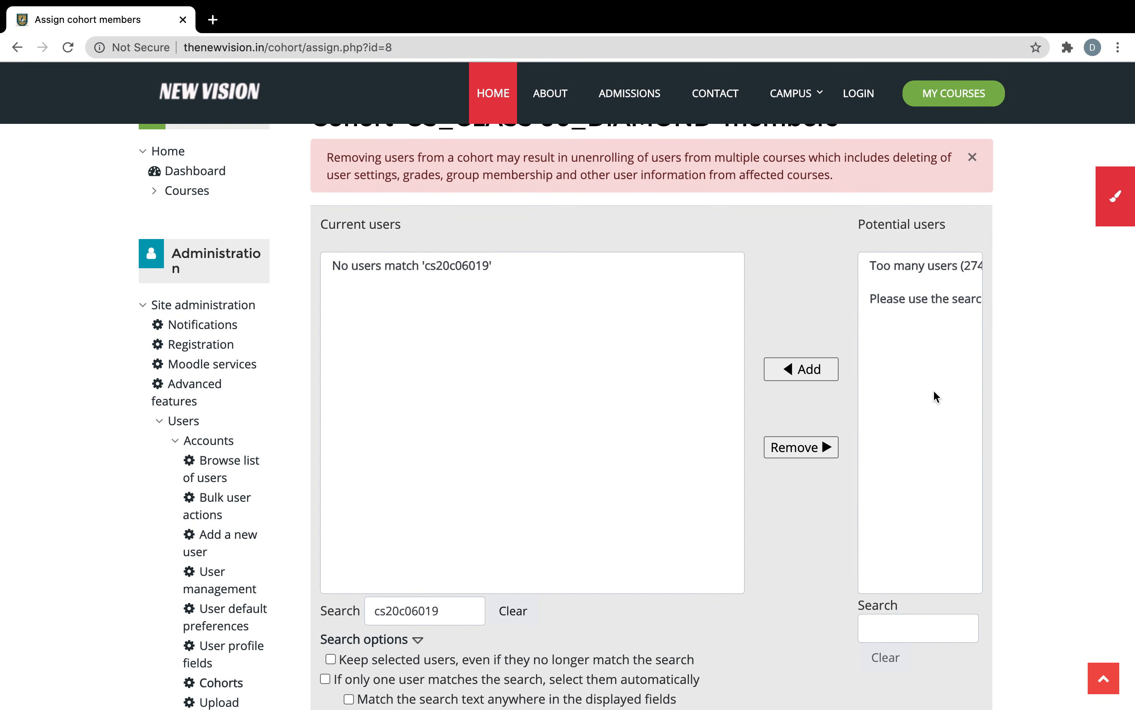
scroll(891, 612, "down", 5)
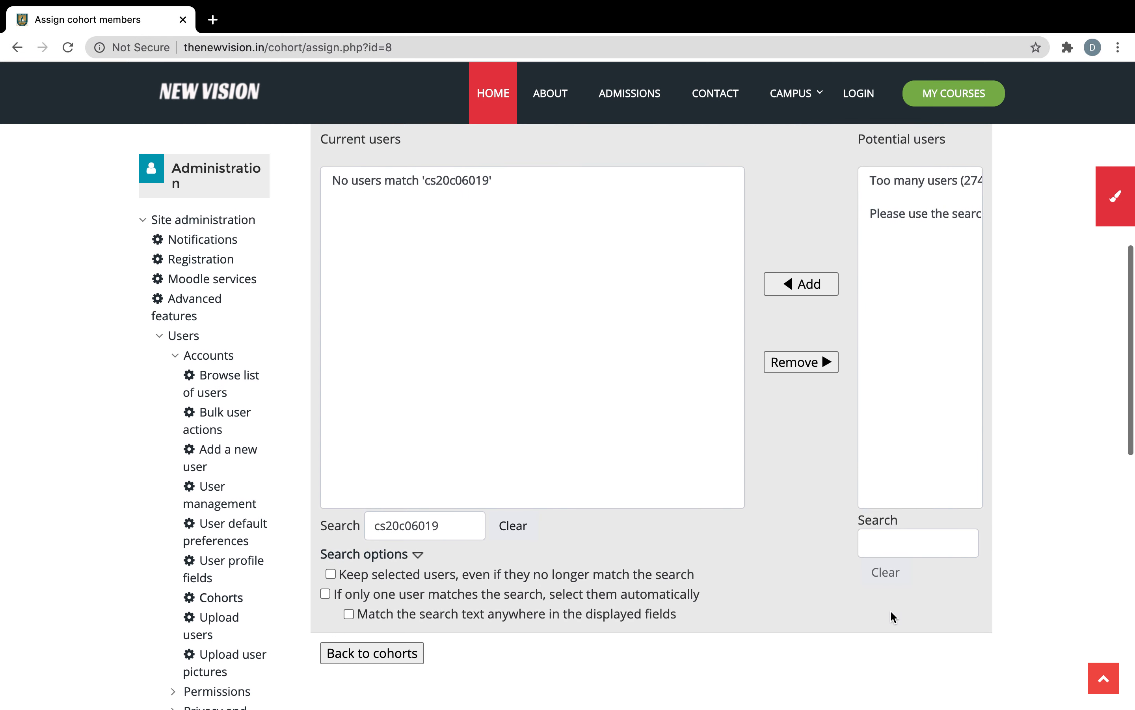
scroll(890, 610, "up", 3)
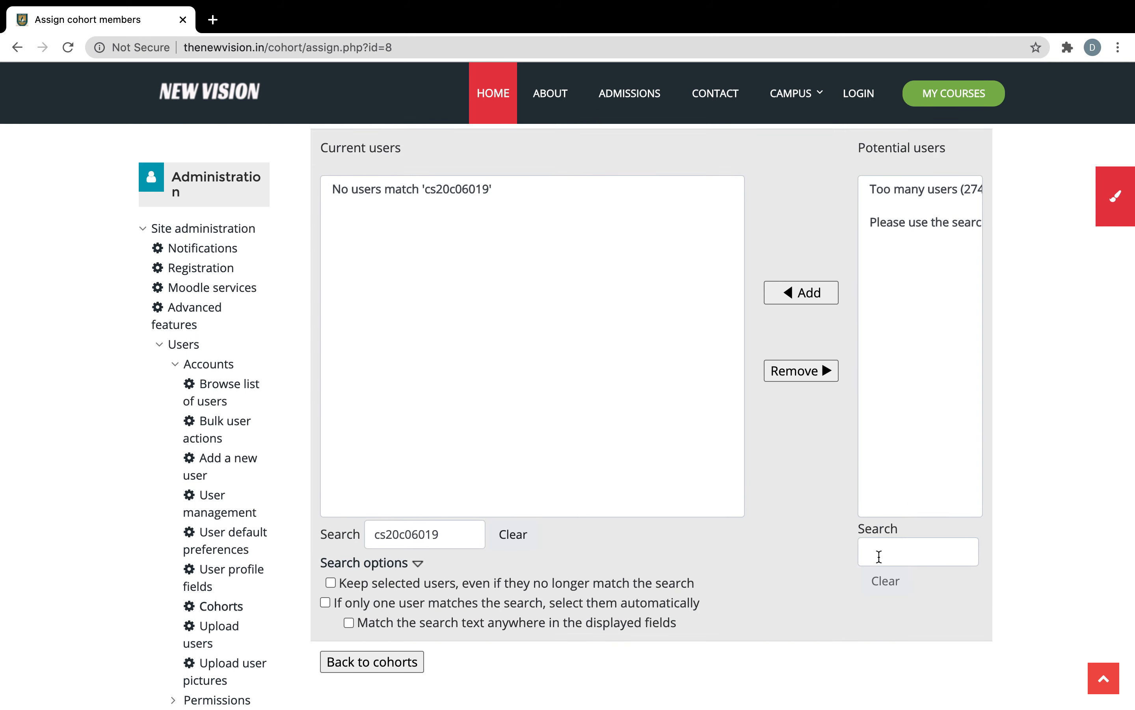
left_click(877, 558)
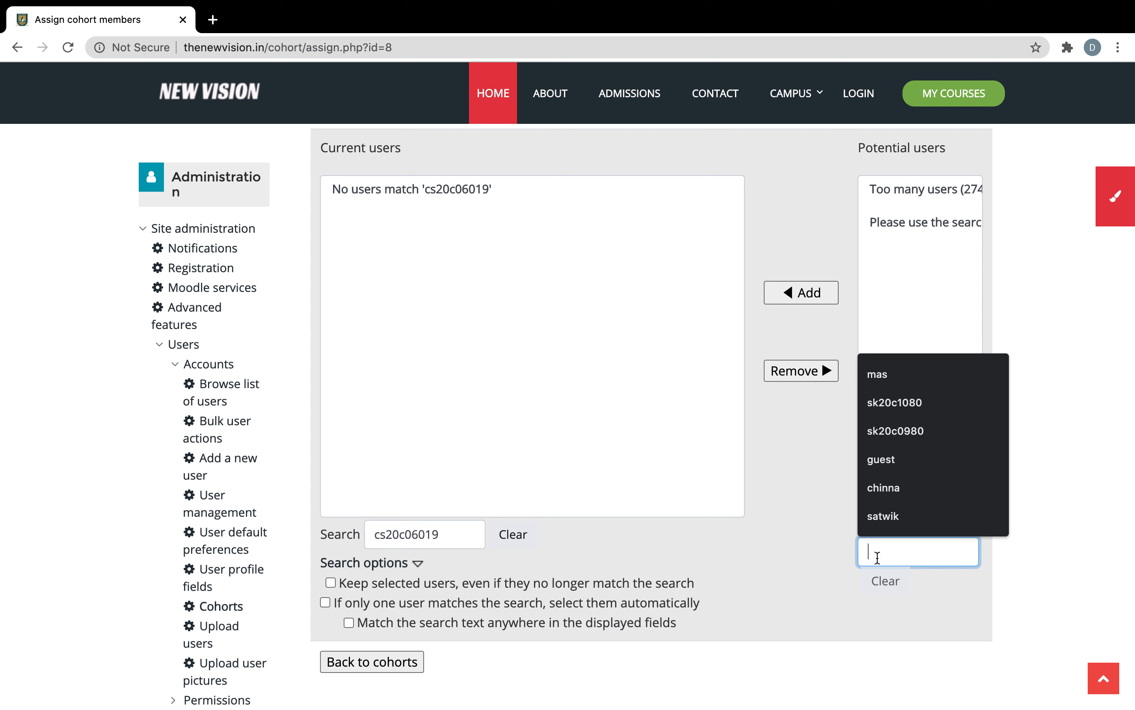
key("super+v")
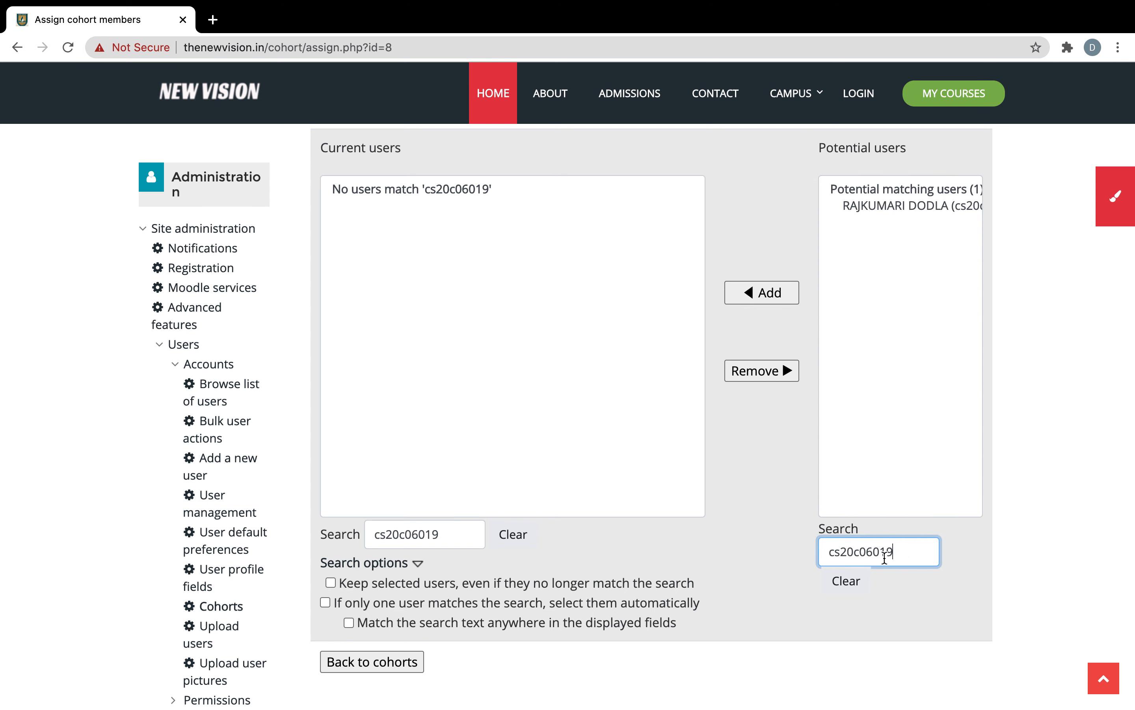
left_click(894, 207)
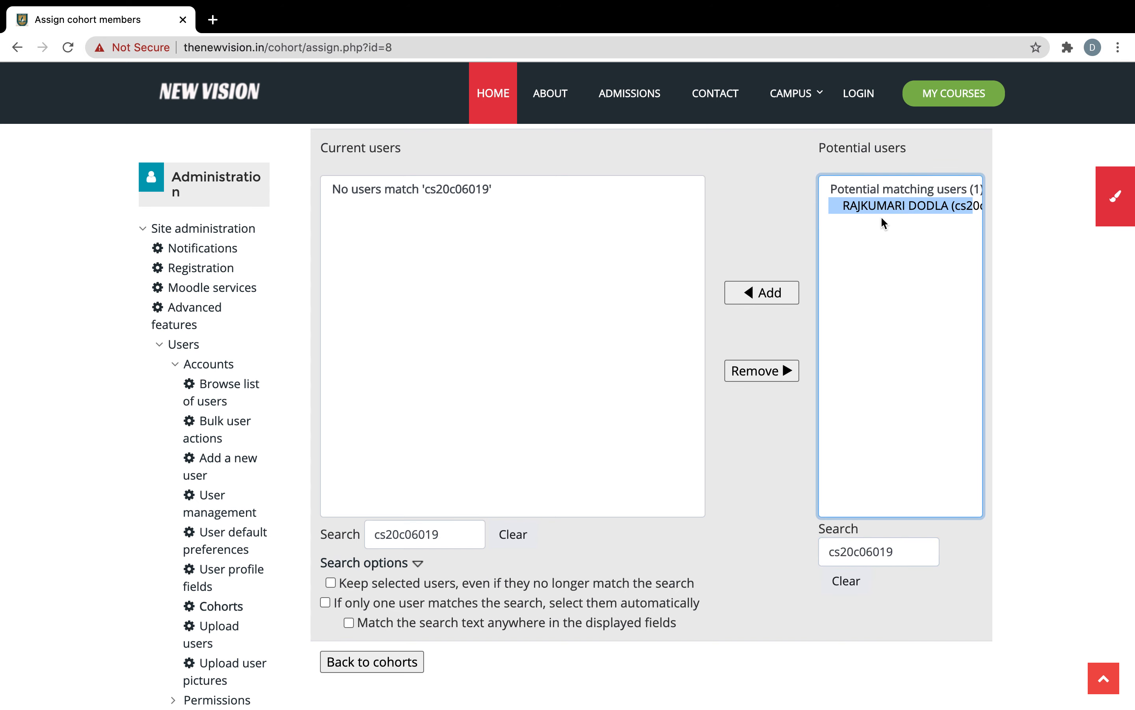
left_click(762, 298)
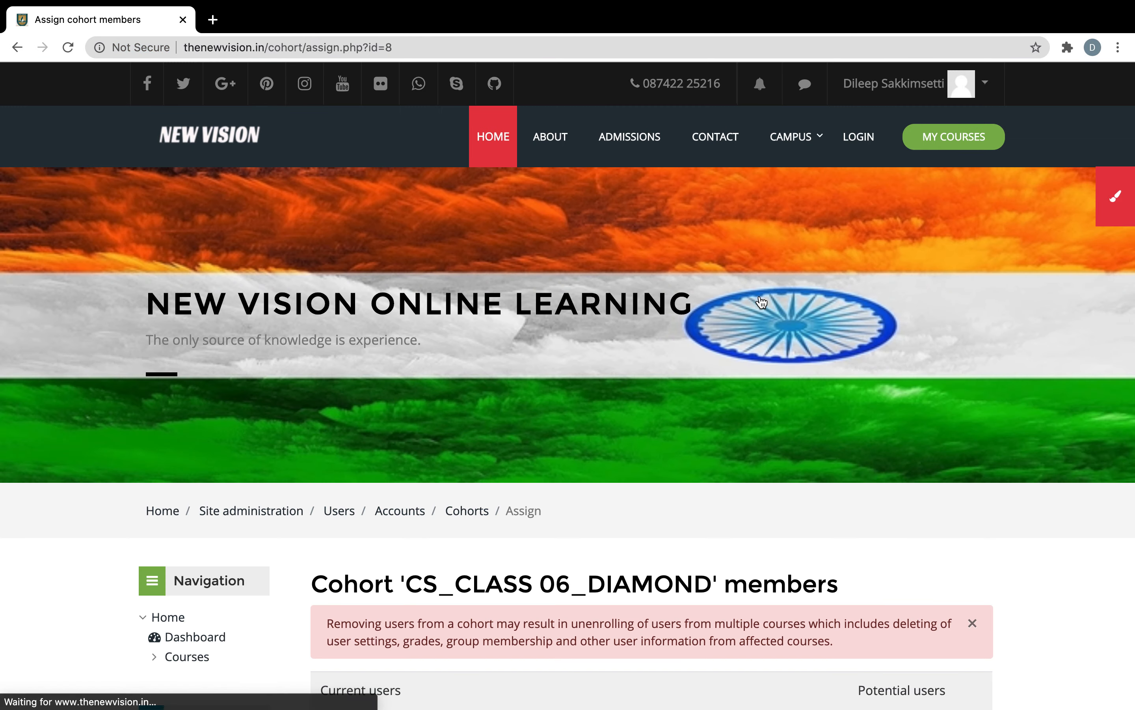
Step: Clear the current users search and look through the full member list of the CS_CLASS 06_DIAMOND cohort
scroll(760, 299, "down", 5)
left_click(499, 656)
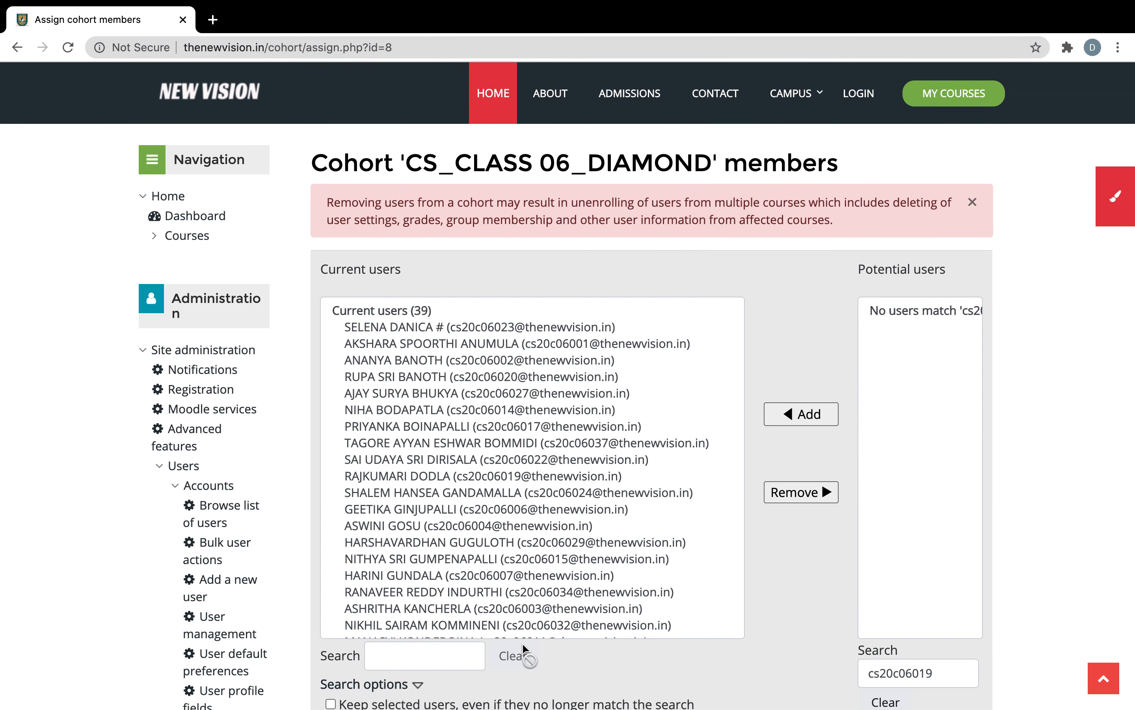
scroll(519, 447, "down", 10)
scroll(518, 447, "down", 8)
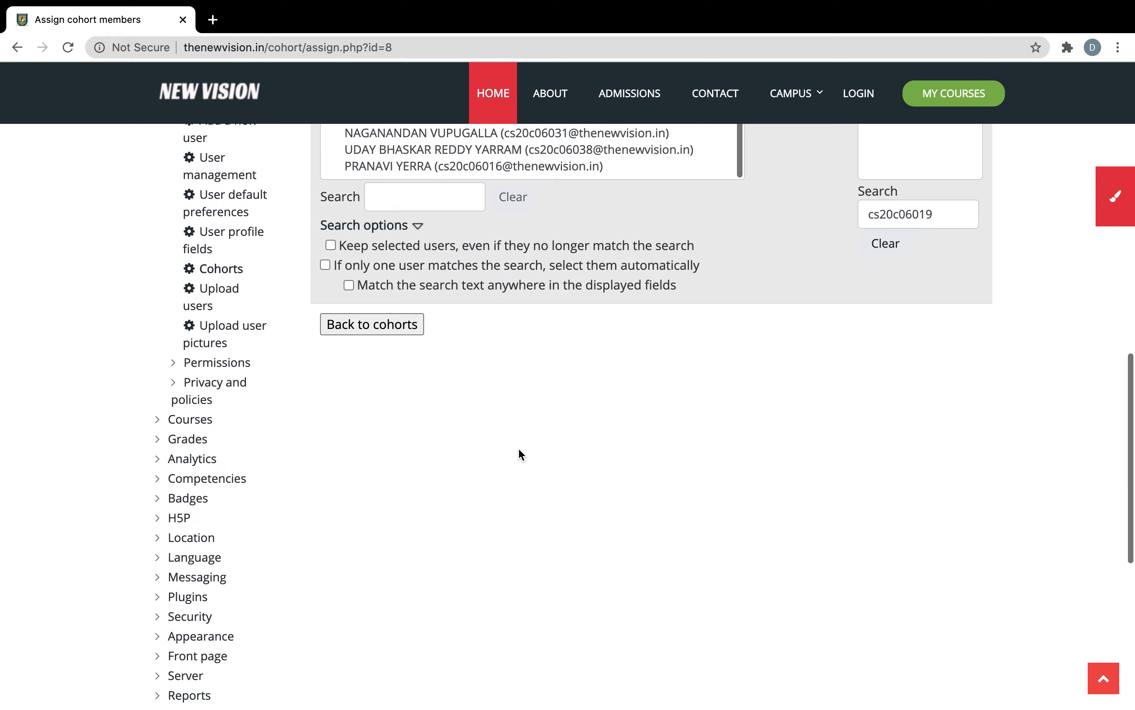
scroll(518, 451, "up", 10)
scroll(515, 557, "down", 1)
scroll(515, 556, "down", 3)
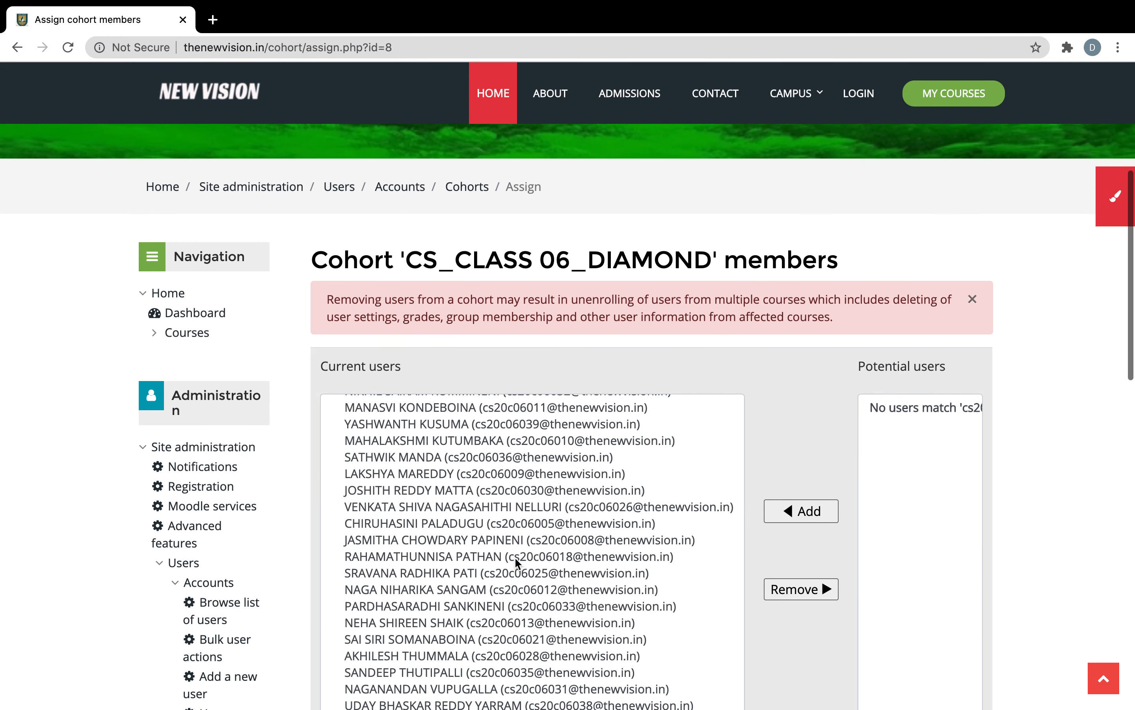
scroll(519, 568, "down", 4)
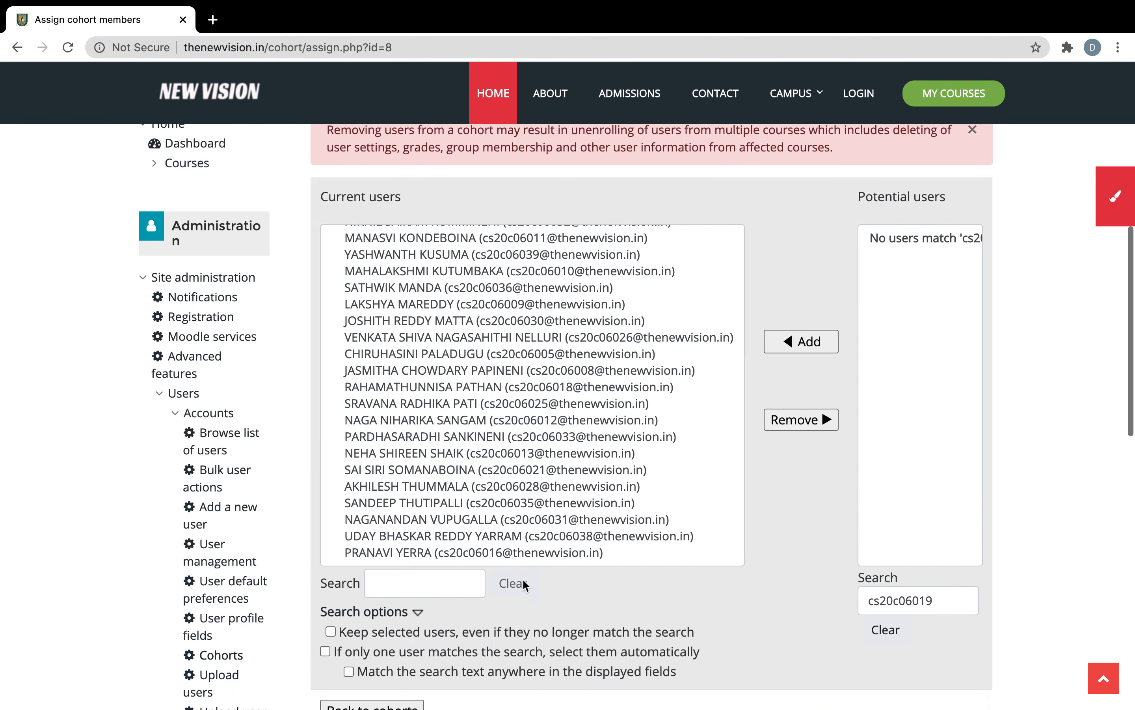
Step: Return to the cohorts list and open the member assignment page of the CS_CLASS 06_GEM cohort
left_click(385, 578)
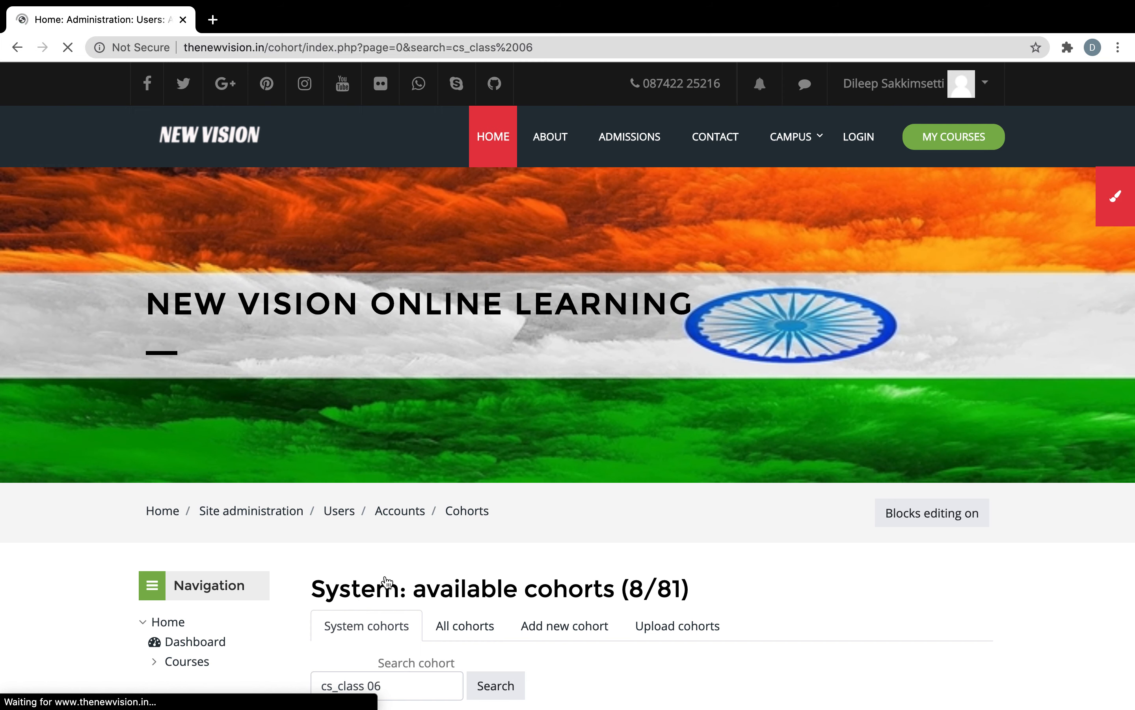
scroll(388, 582, "down", 7)
scroll(387, 582, "down", 3)
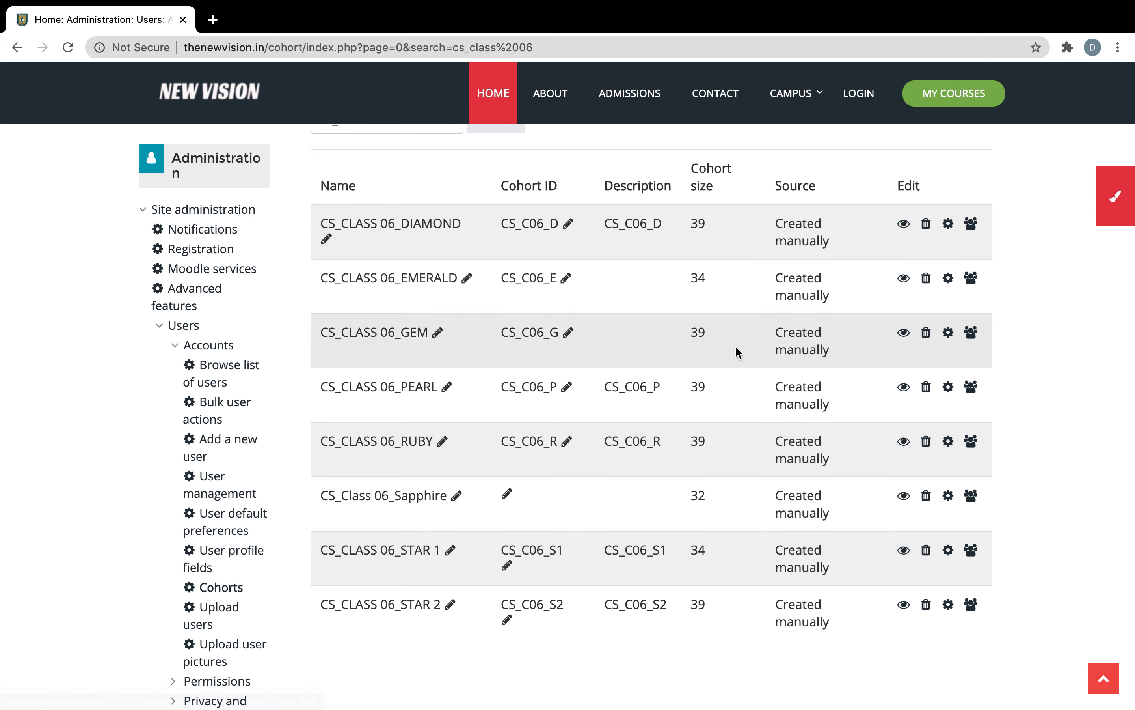
left_click(712, 328)
left_click(971, 339)
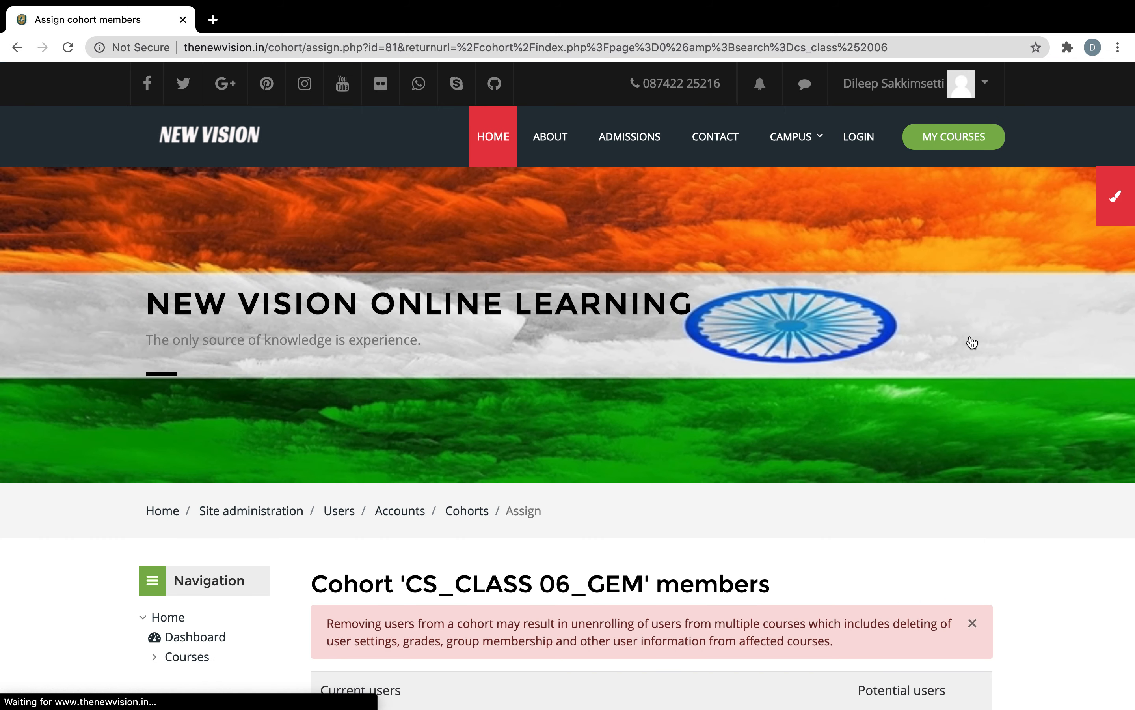
scroll(971, 342, "down", 2)
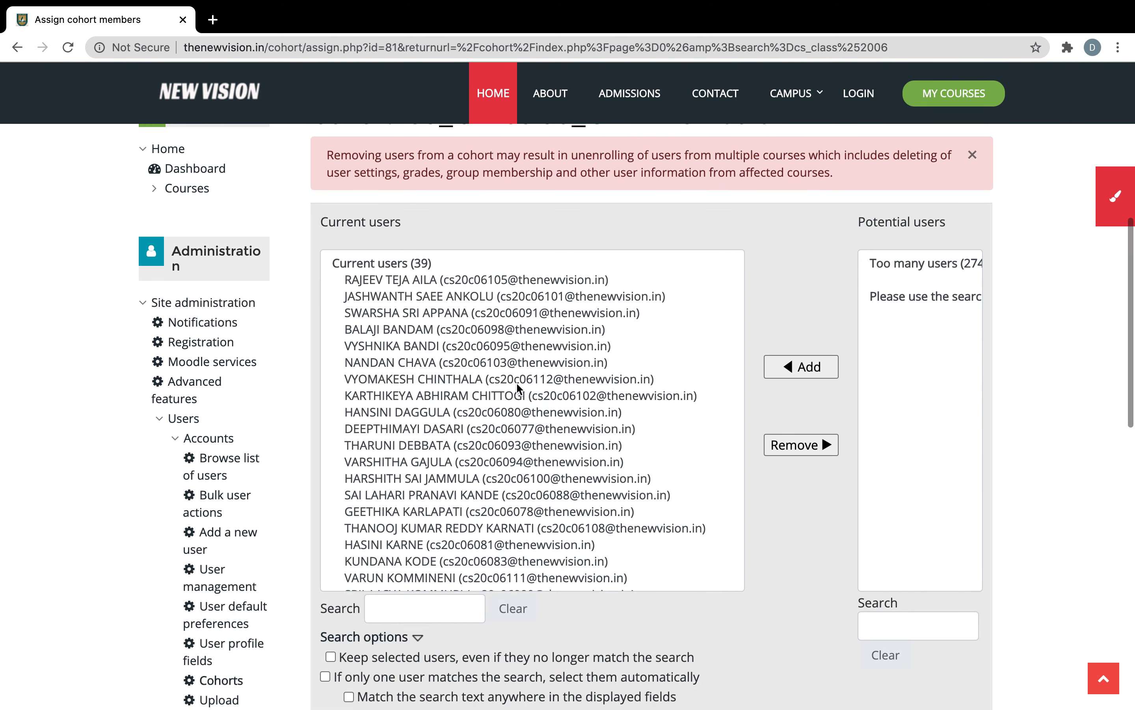
Step: Select four separate students together in the current users list, then go back to the cohorts list
left_click(427, 399)
left_click(434, 478)
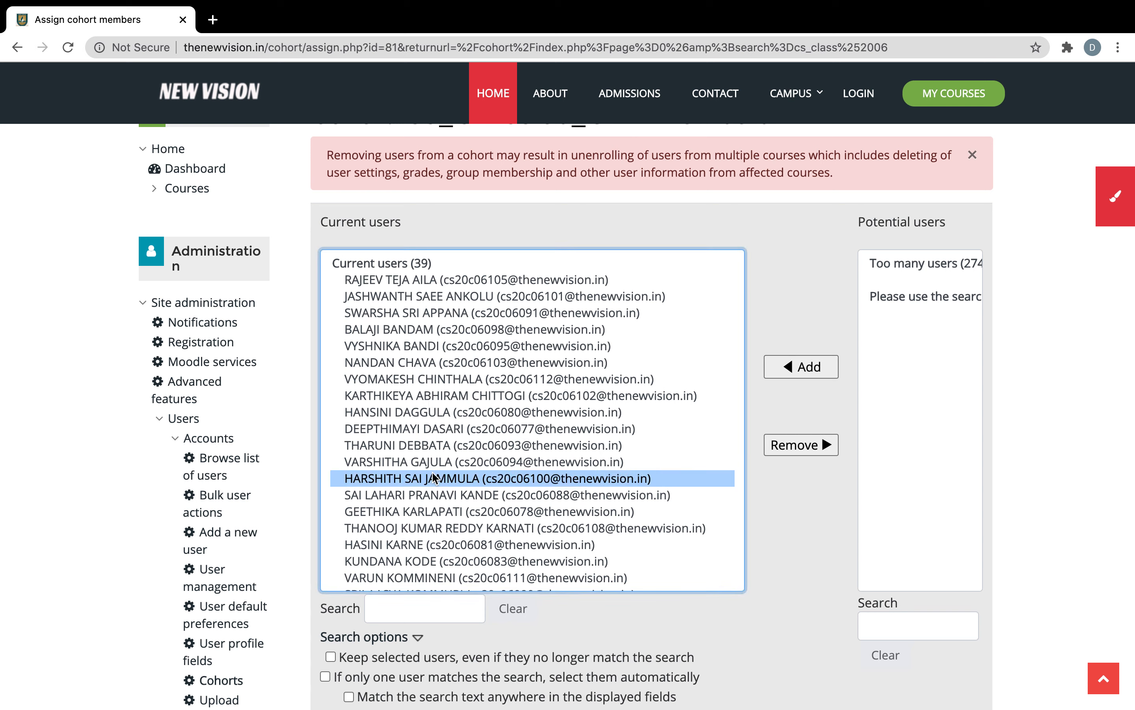
left_click(446, 414, "super")
left_click(444, 364, "super")
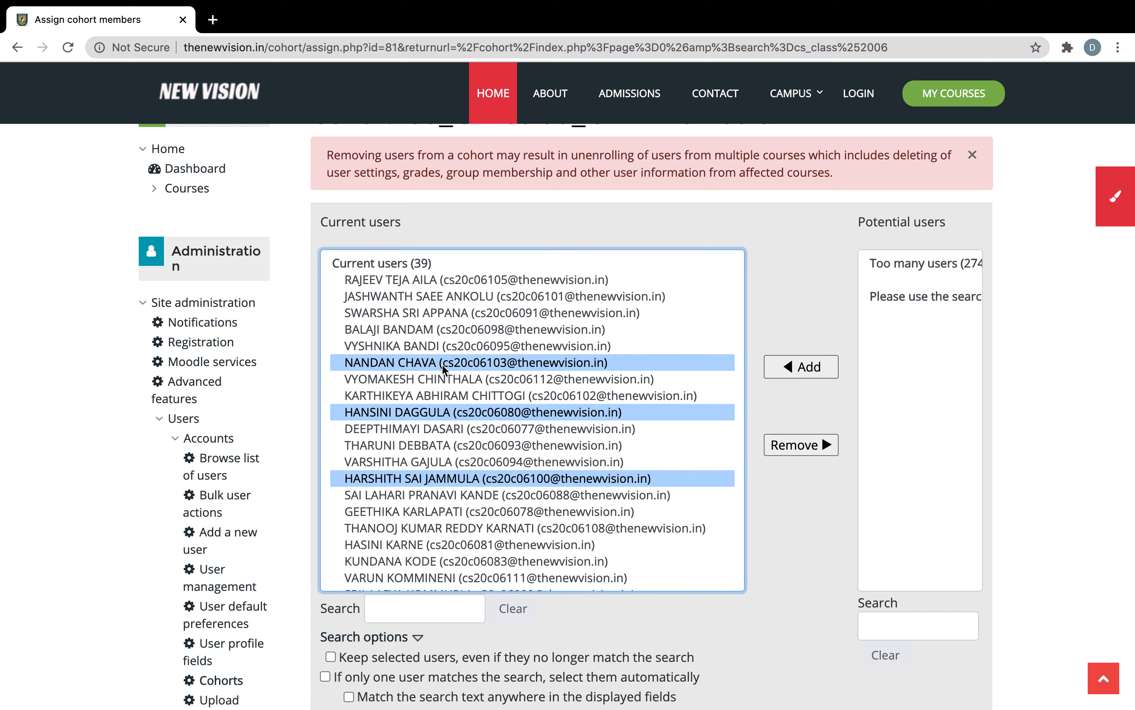
left_click(452, 313, "super")
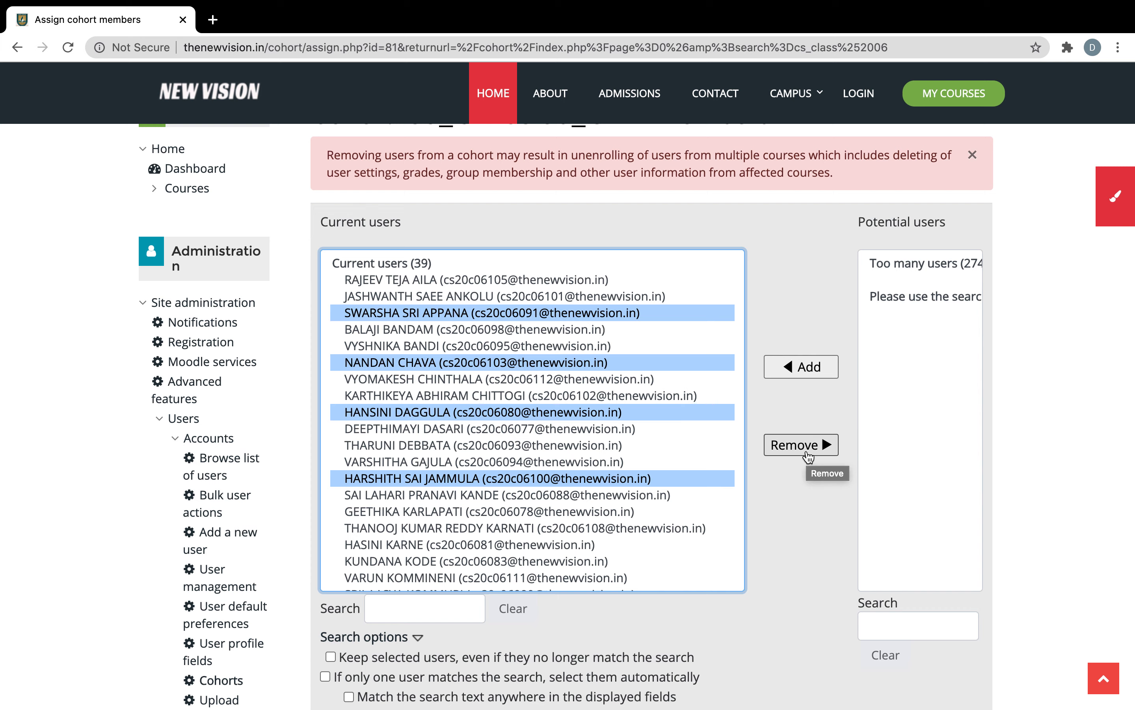
scroll(808, 456, "left", 5)
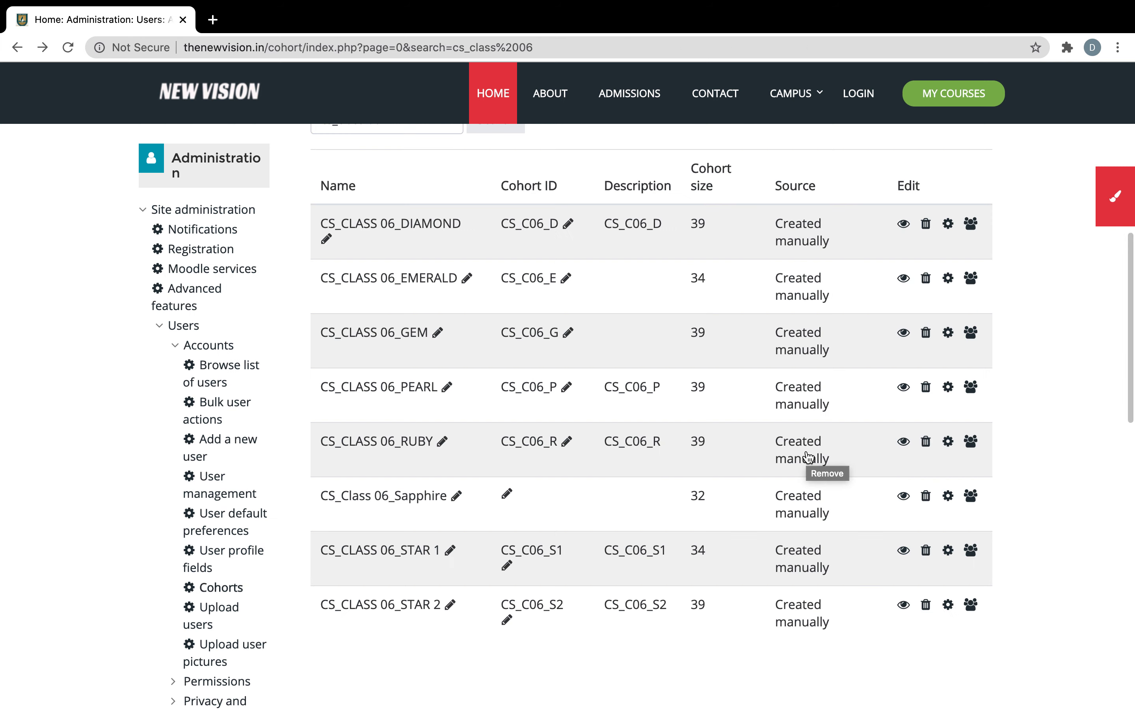
Step: Empty the cohort search text and rerun the search to list all system cohorts
scroll(680, 400, "up", 4)
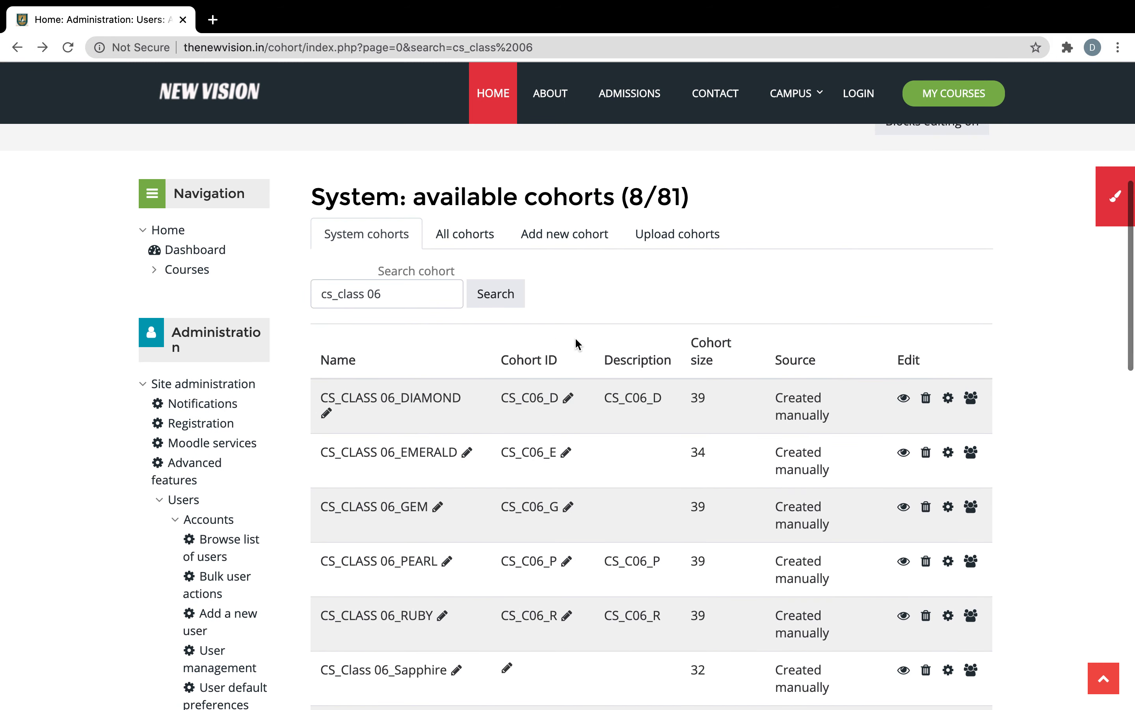
left_click_drag(445, 293, 255, 291)
key("BackSpace")
left_click(504, 301)
scroll(661, 363, "down", 10)
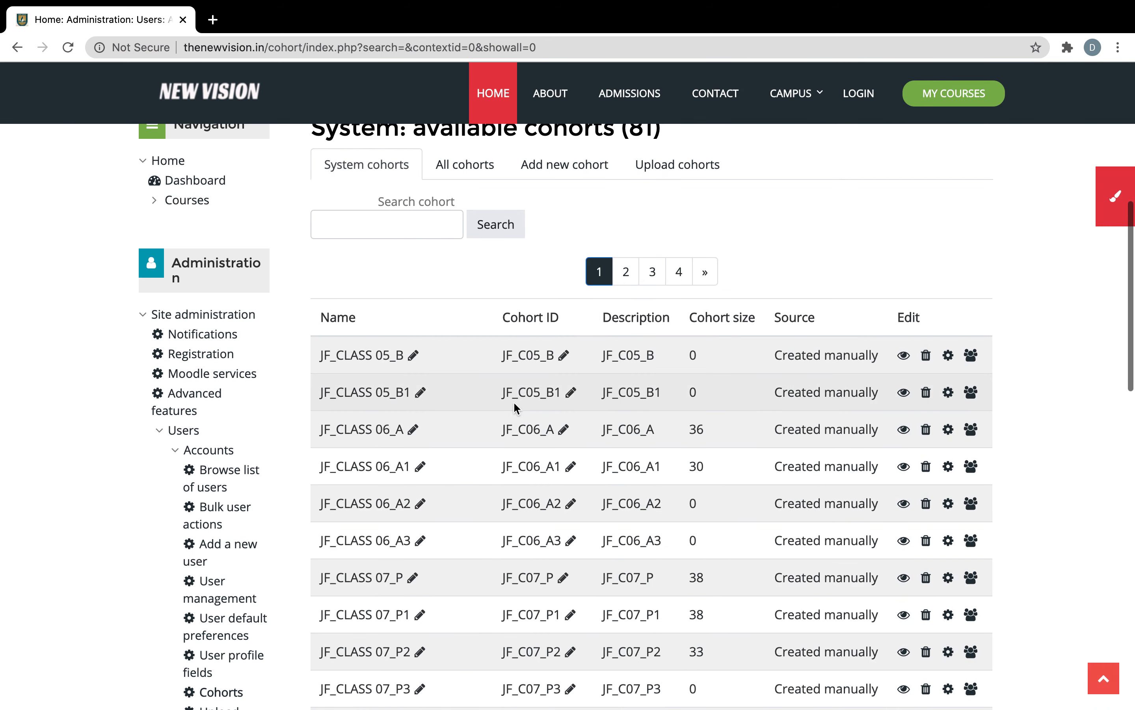
Step: Look through the full list of system cohorts and open page 4 of it
scroll(530, 407, "down", 10)
scroll(492, 395, "down", 7)
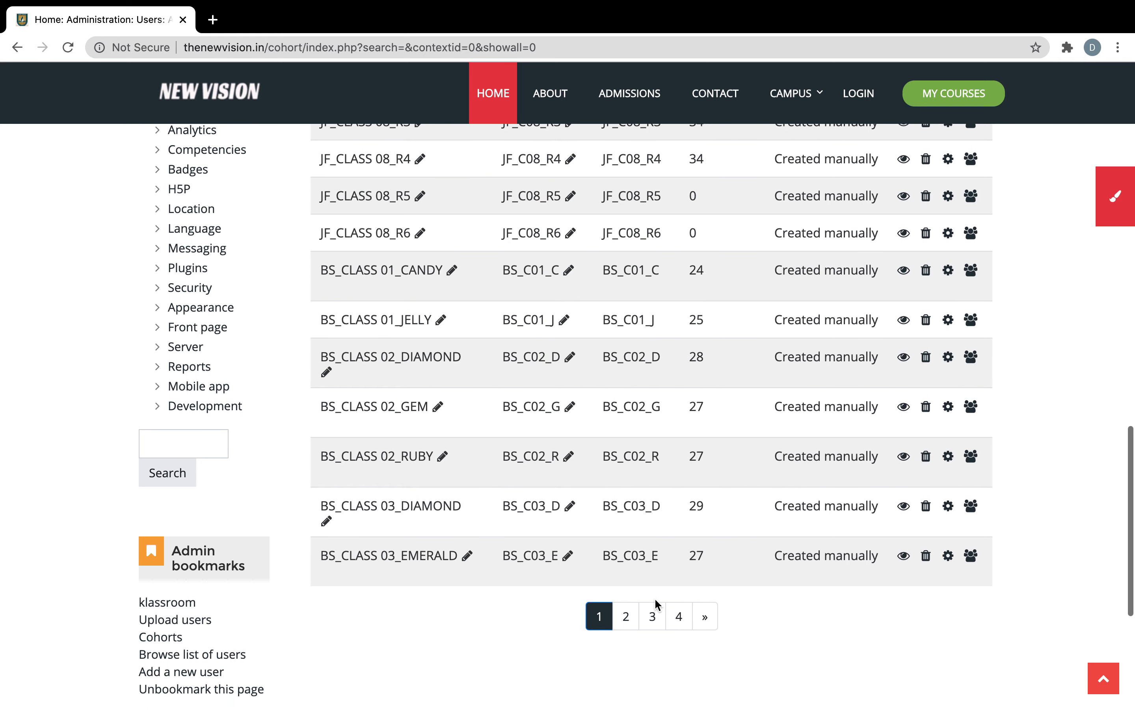
left_click(678, 617)
scroll(676, 623, "down", 5)
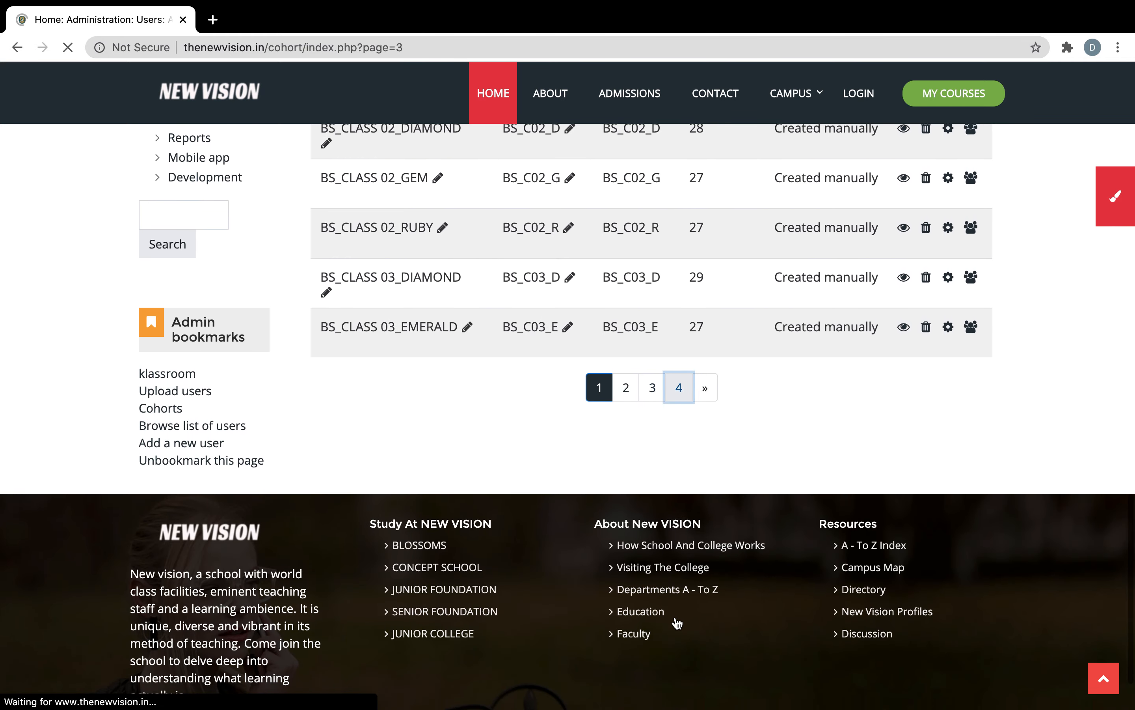
scroll(678, 615, "down", 10)
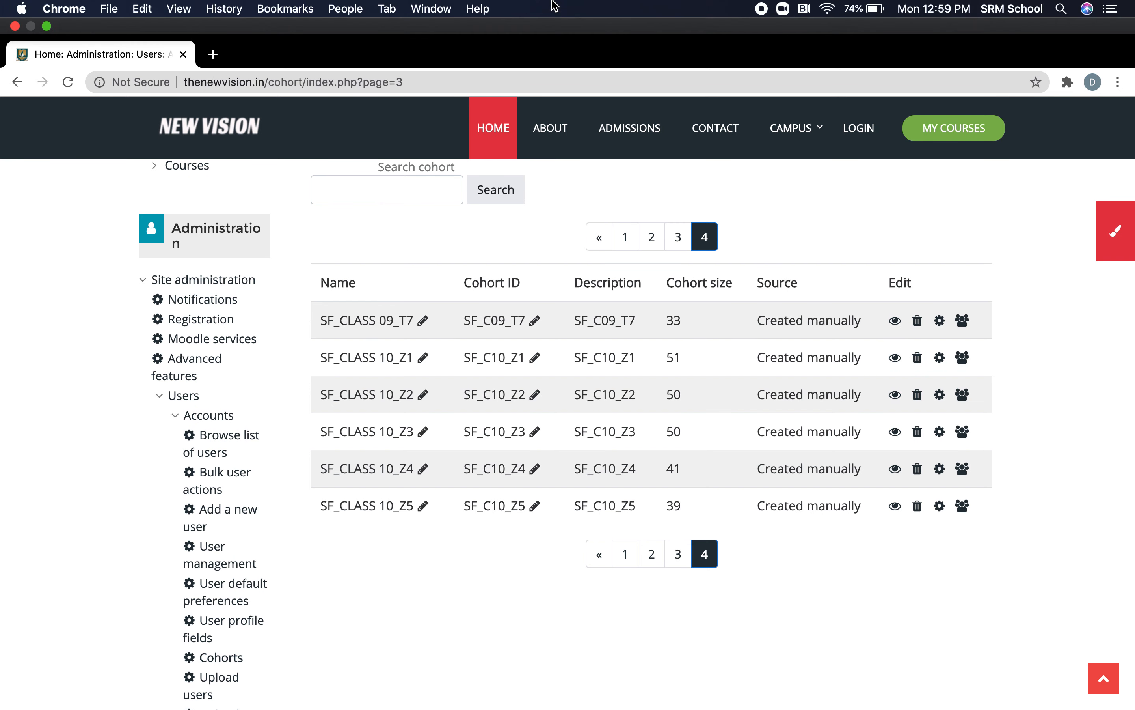
key("super+shift+5")
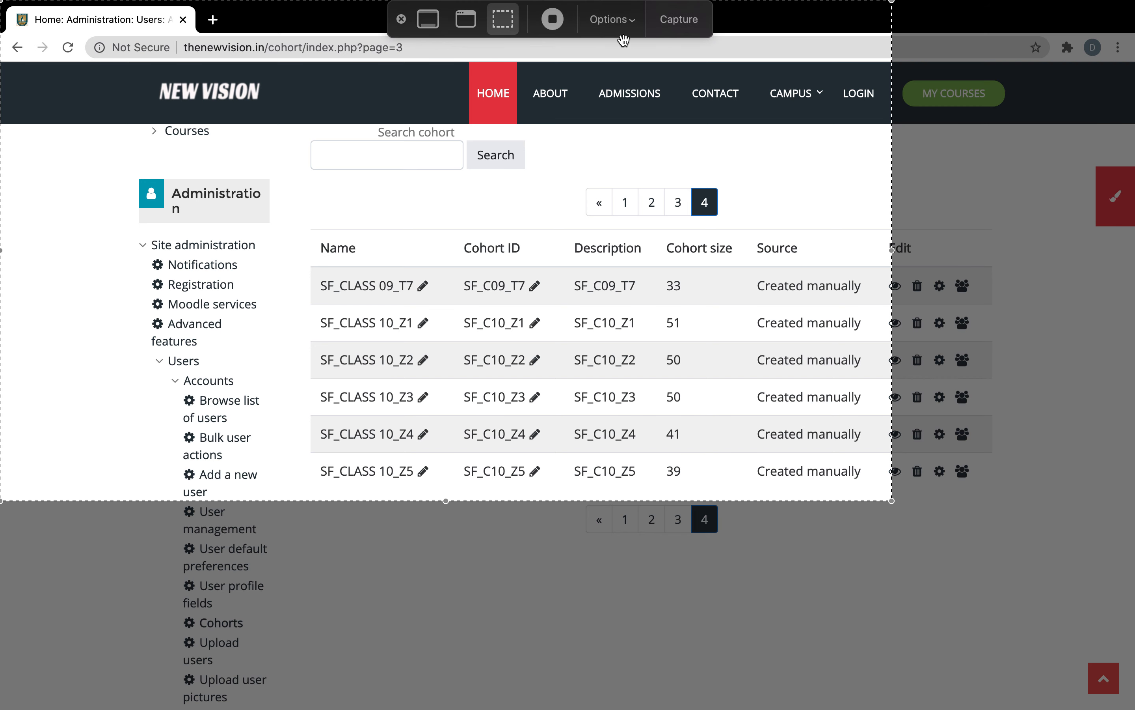